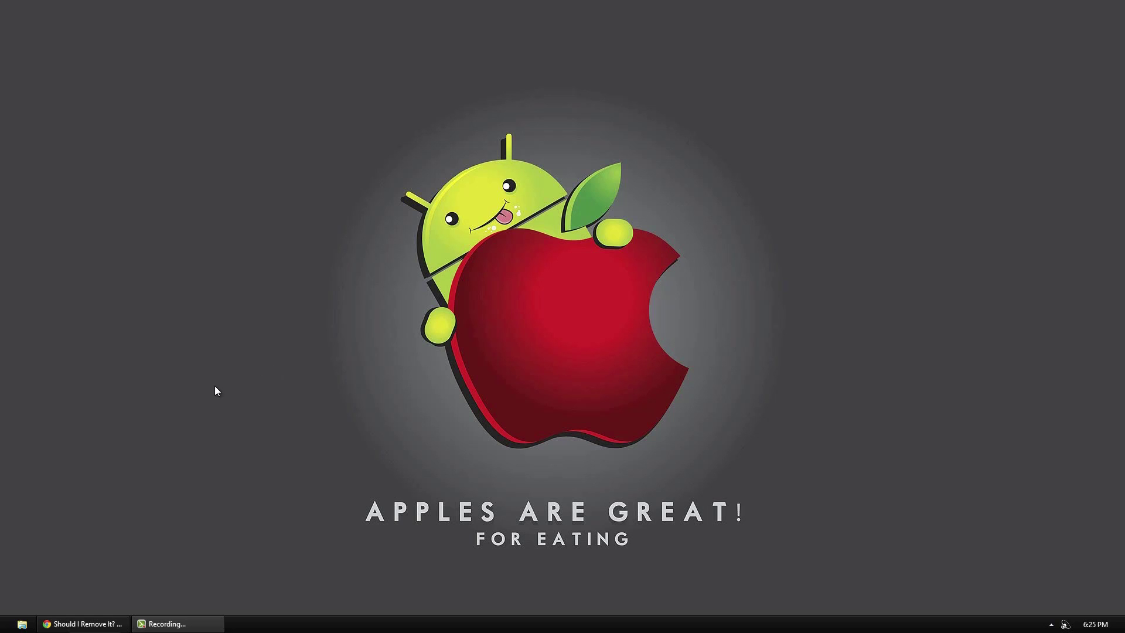
Step: Switch to Chrome and open the guide on removing manufacturer bloat from the Should I Remove It? home page
click(88, 624)
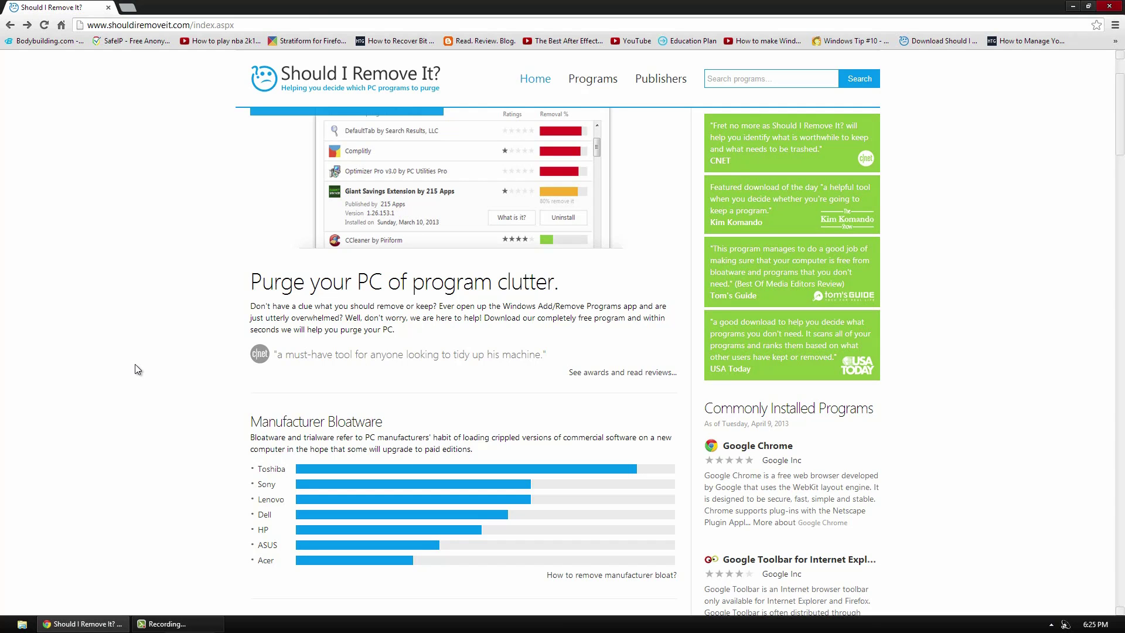
scroll(134, 365, up, 2)
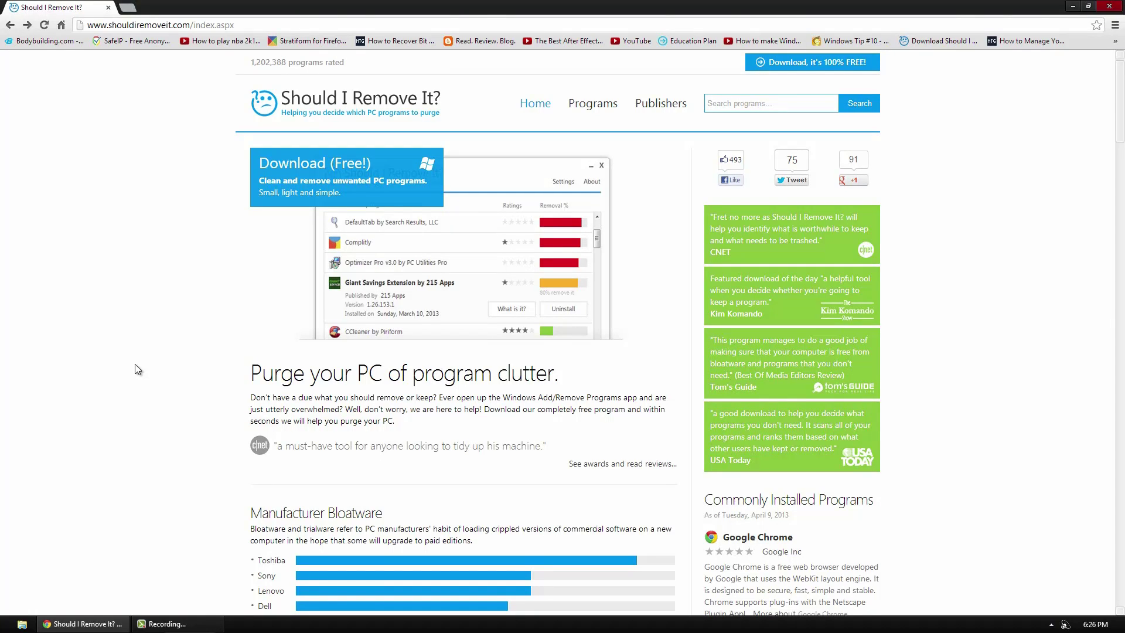
scroll(134, 363, down, 5)
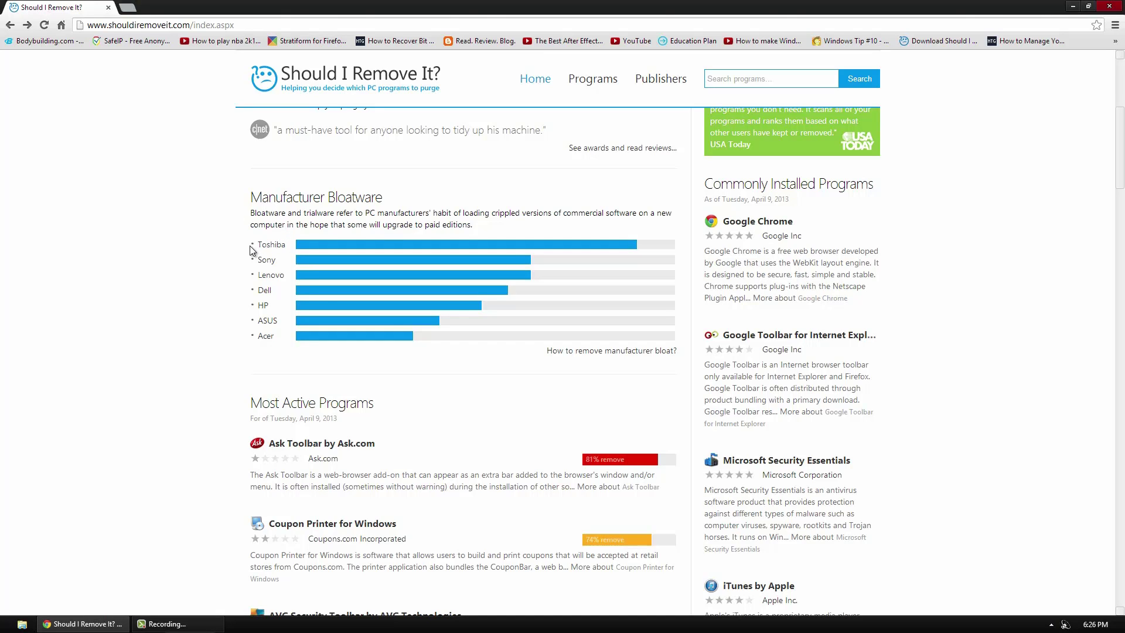
click(573, 353)
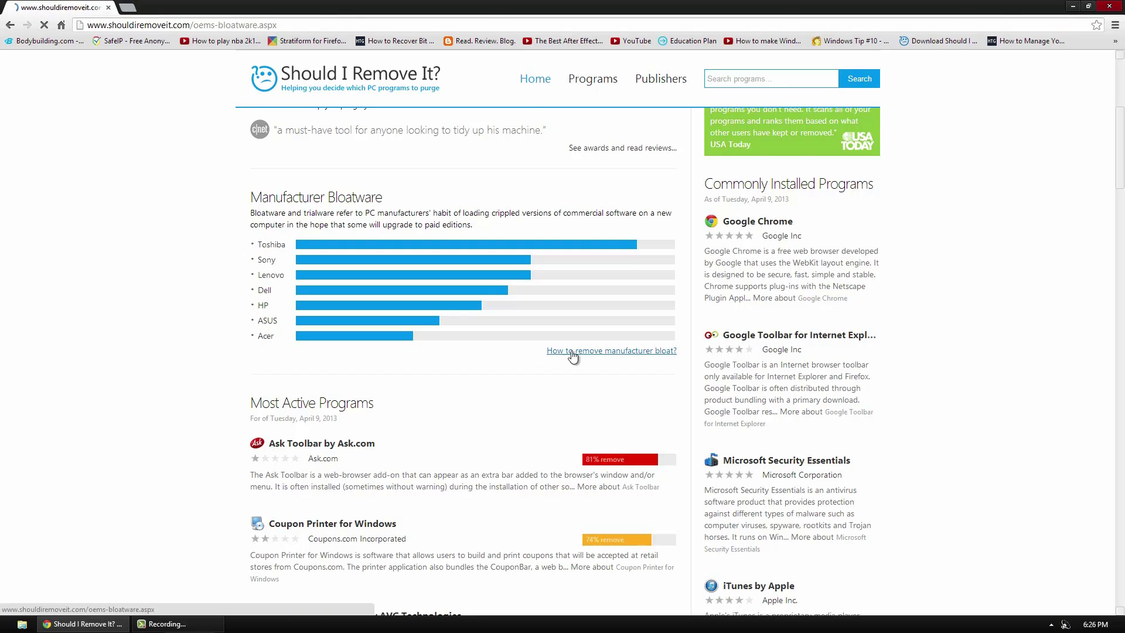
Step: Examine the lists of pre-installed software for each PC manufacturer, from Toshiba down to Acer
scroll(168, 276, down, 5)
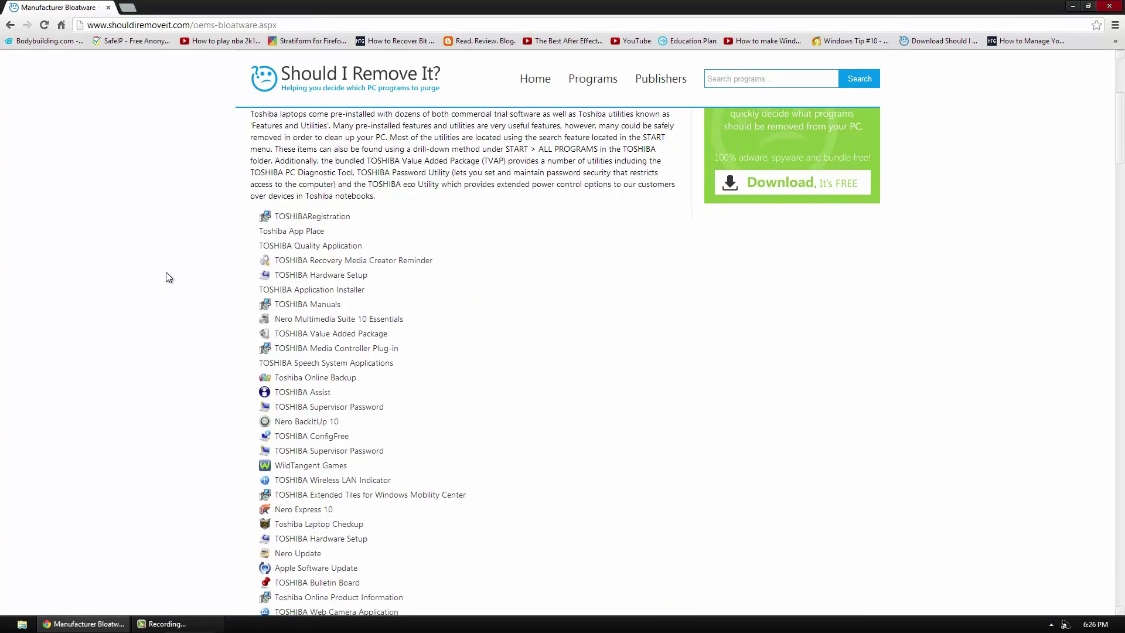
scroll(167, 272, down, 10)
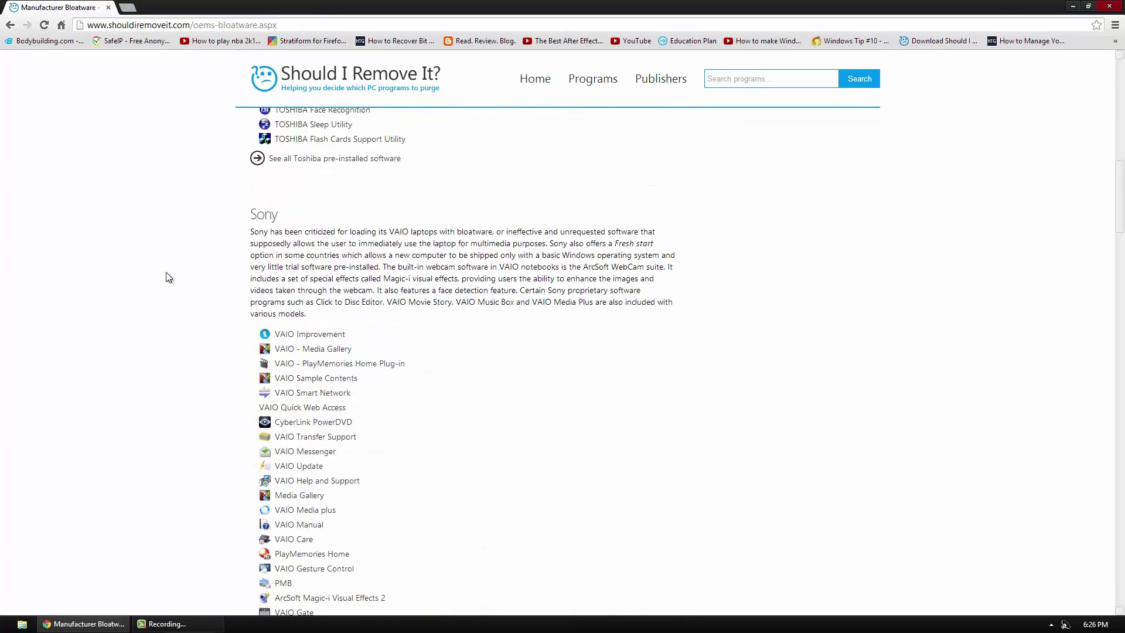
scroll(166, 273, down, 12)
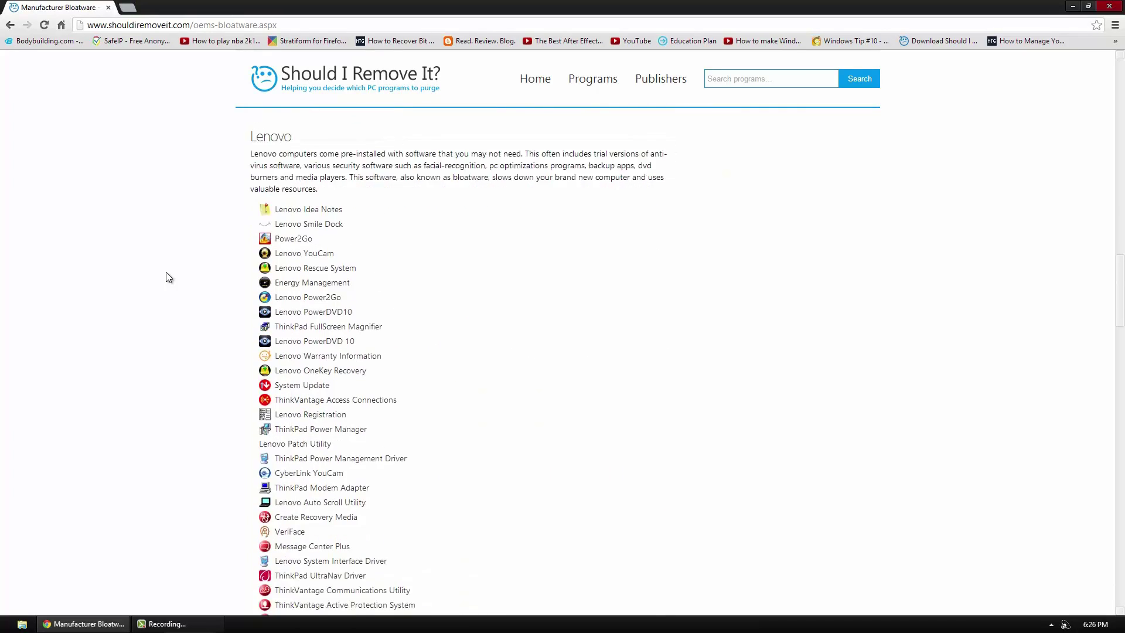
scroll(168, 277, down, 2)
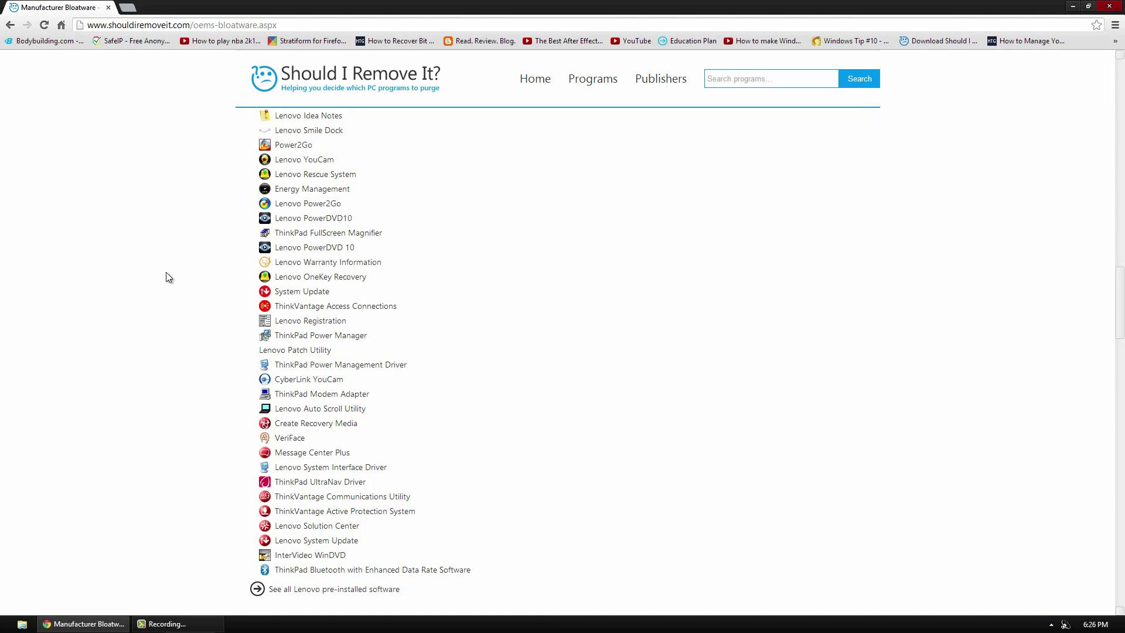
scroll(168, 277, down, 15)
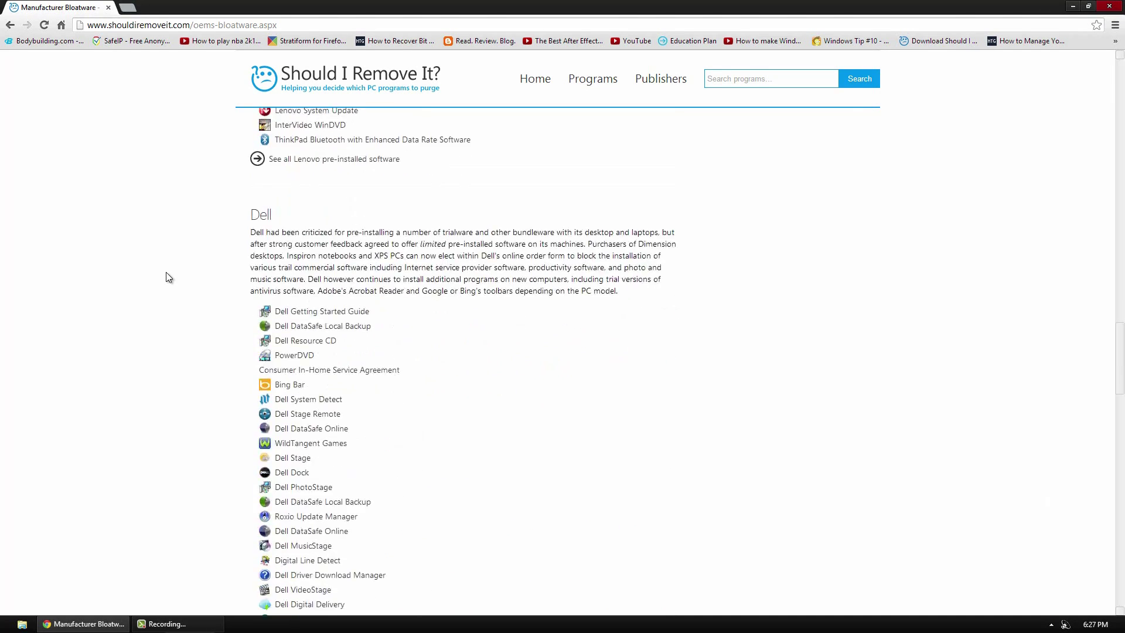
scroll(169, 277, down, 12)
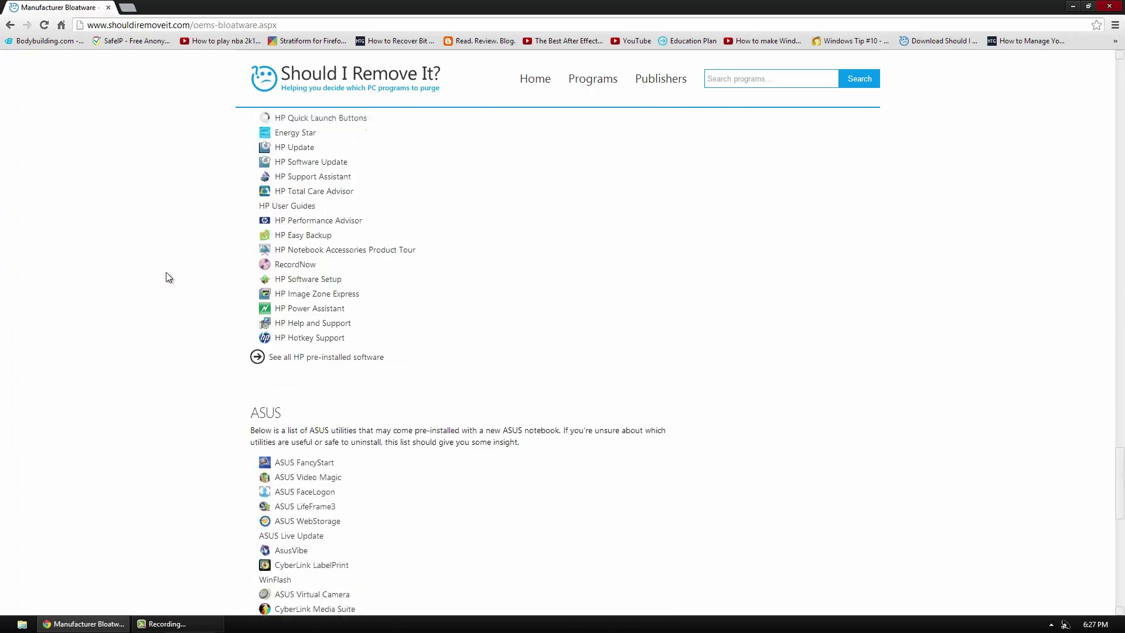
scroll(168, 277, down, 3)
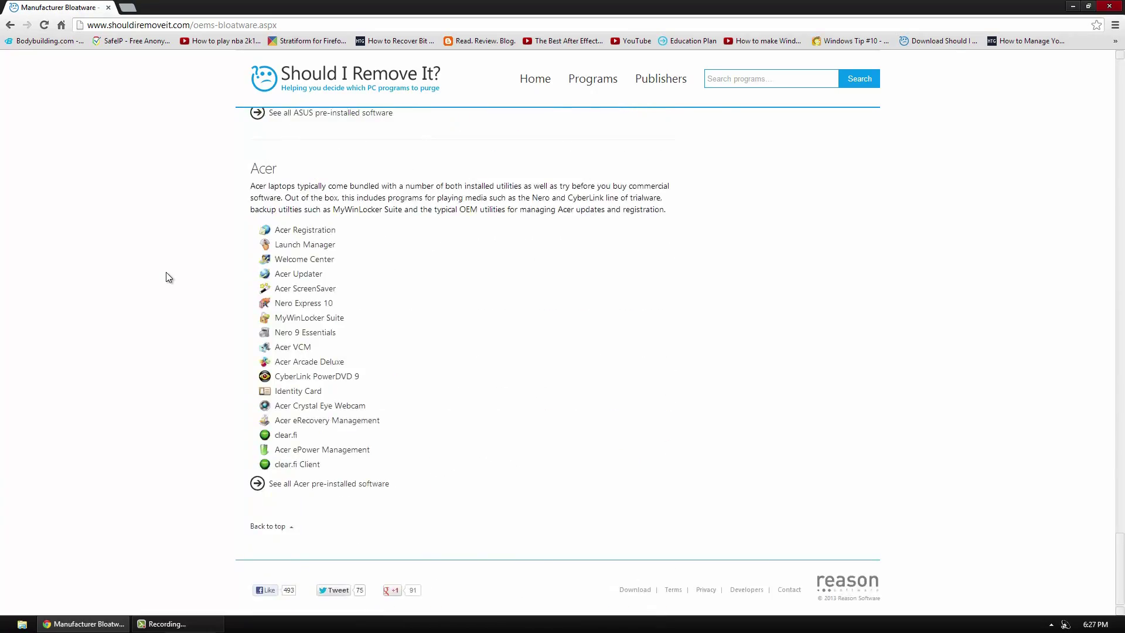
scroll(169, 278, up, 20)
Step: Return to the site's home page and review the Most Active Programs list with its removal ratings
click(10, 25)
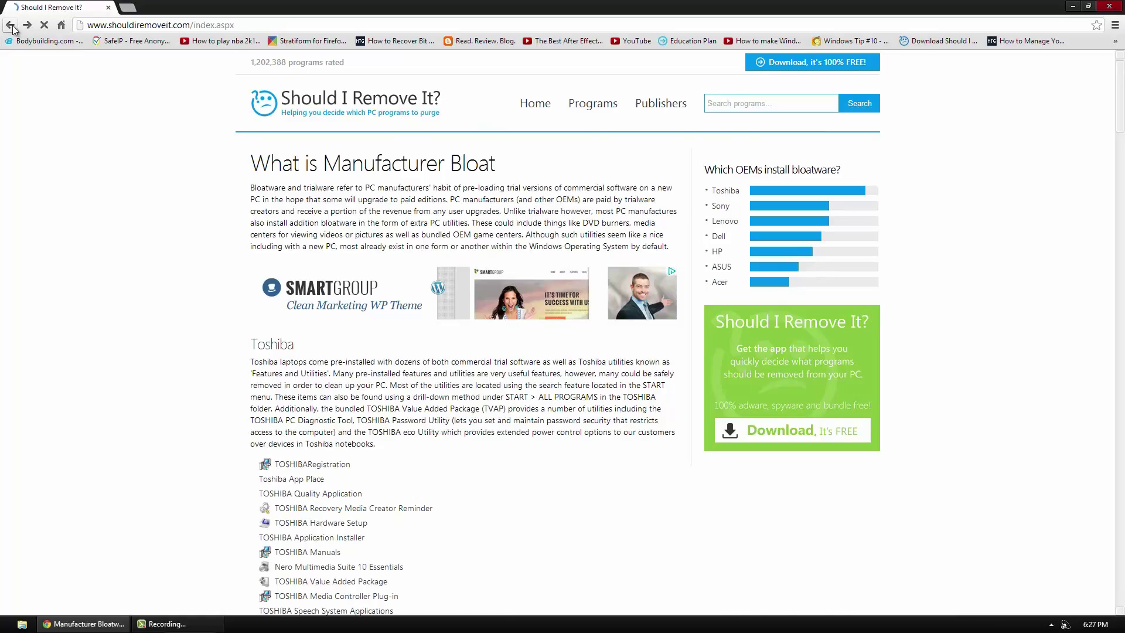
scroll(81, 143, down, 10)
scroll(81, 143, up, 7)
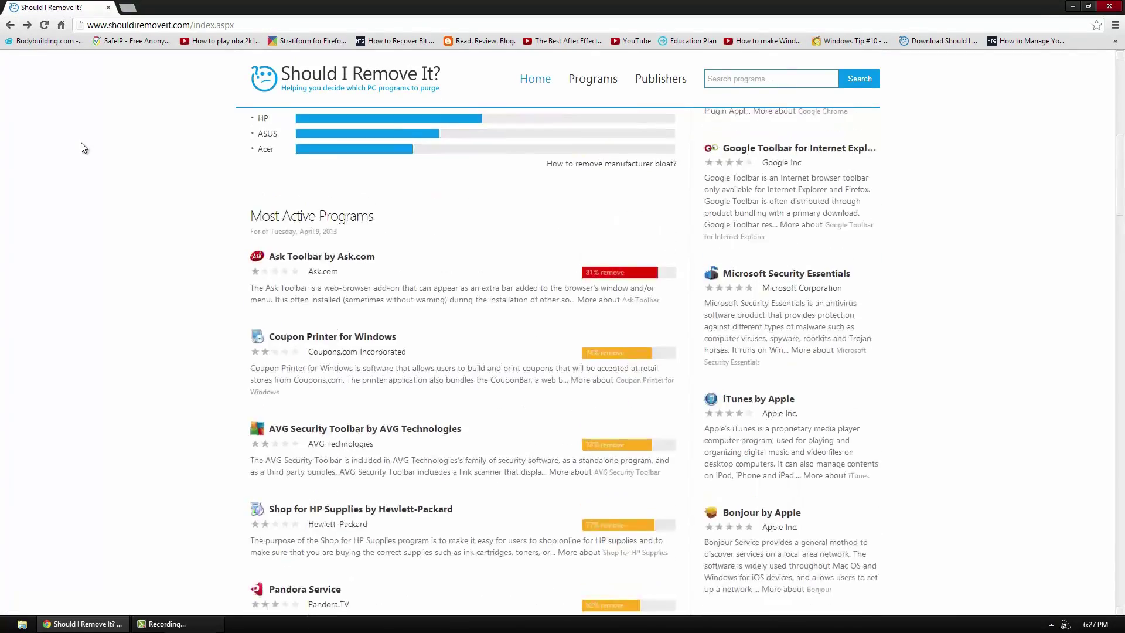
scroll(81, 143, up, 3)
scroll(81, 143, down, 1)
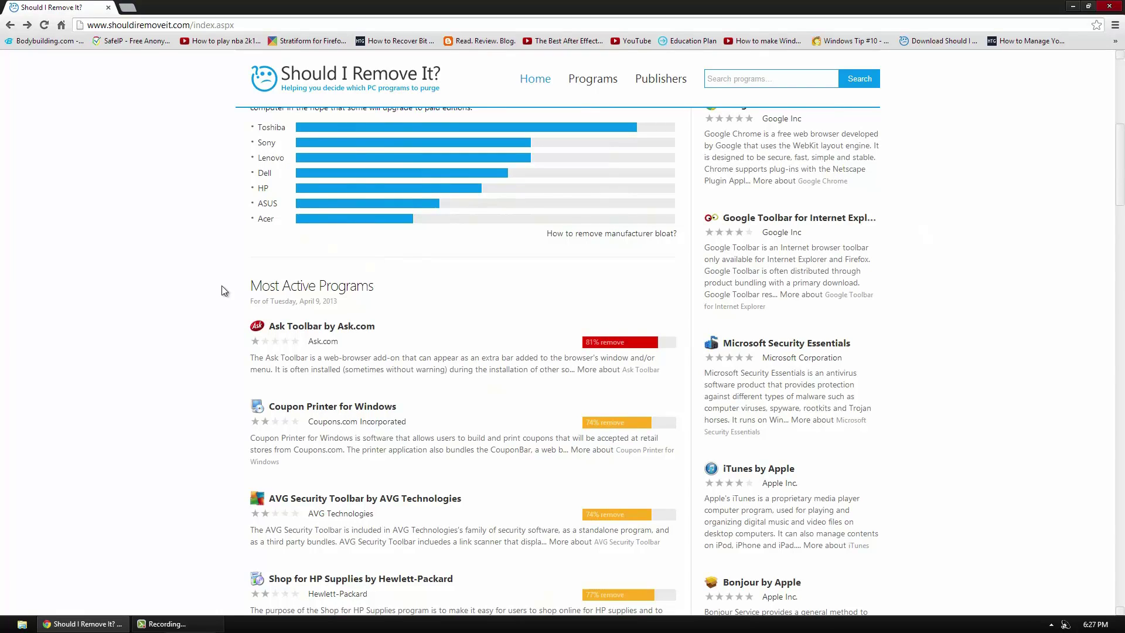
scroll(170, 395, down, 2)
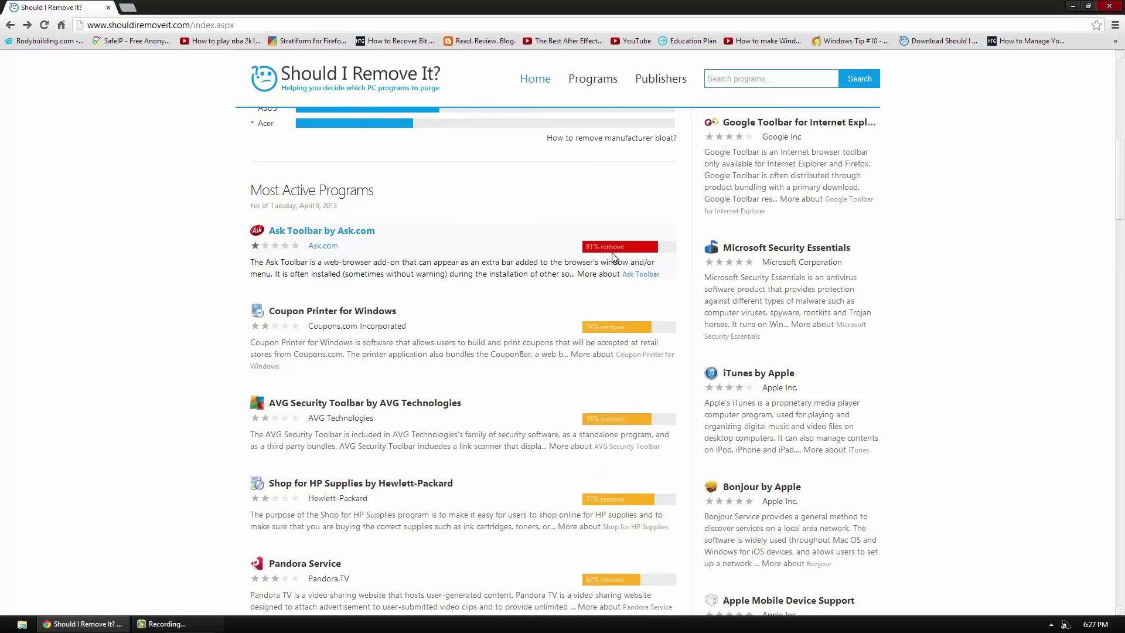
scroll(127, 371, down, 12)
scroll(130, 376, down, 5)
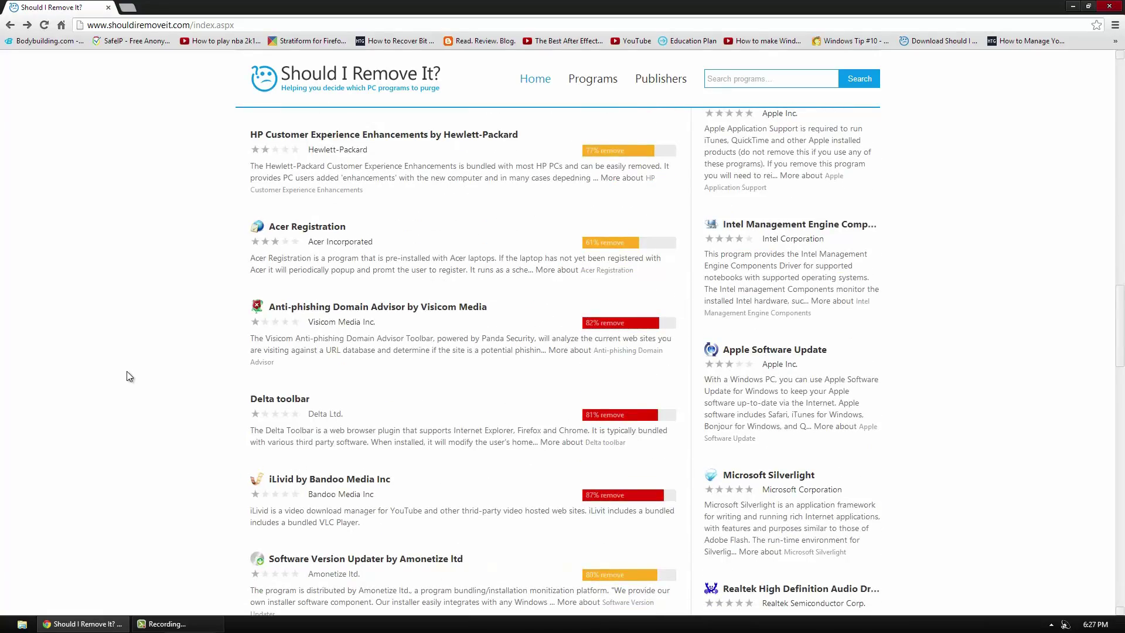
scroll(130, 376, up, 20)
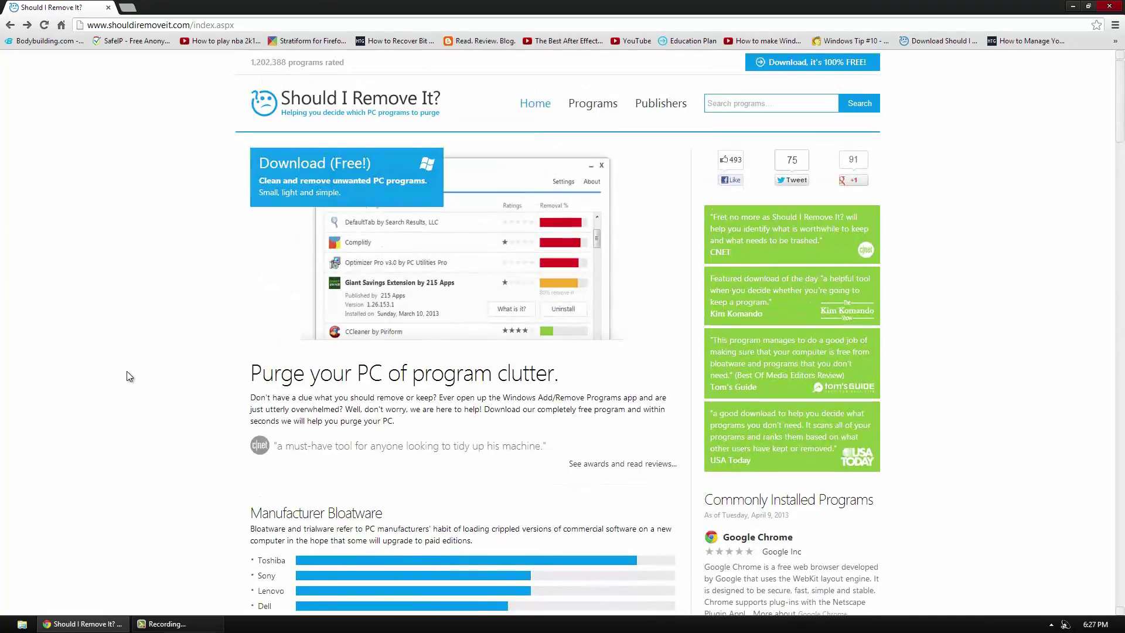
Step: Download the free Should I Remove It? program from its download page and launch the setup file
click(312, 187)
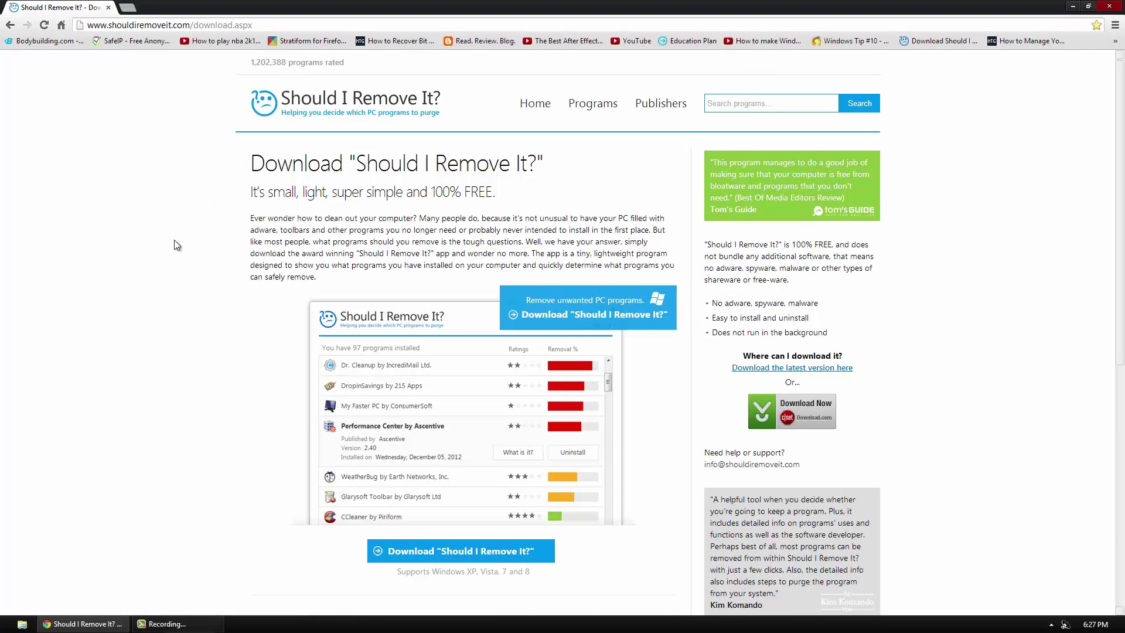
scroll(216, 264, down, 1)
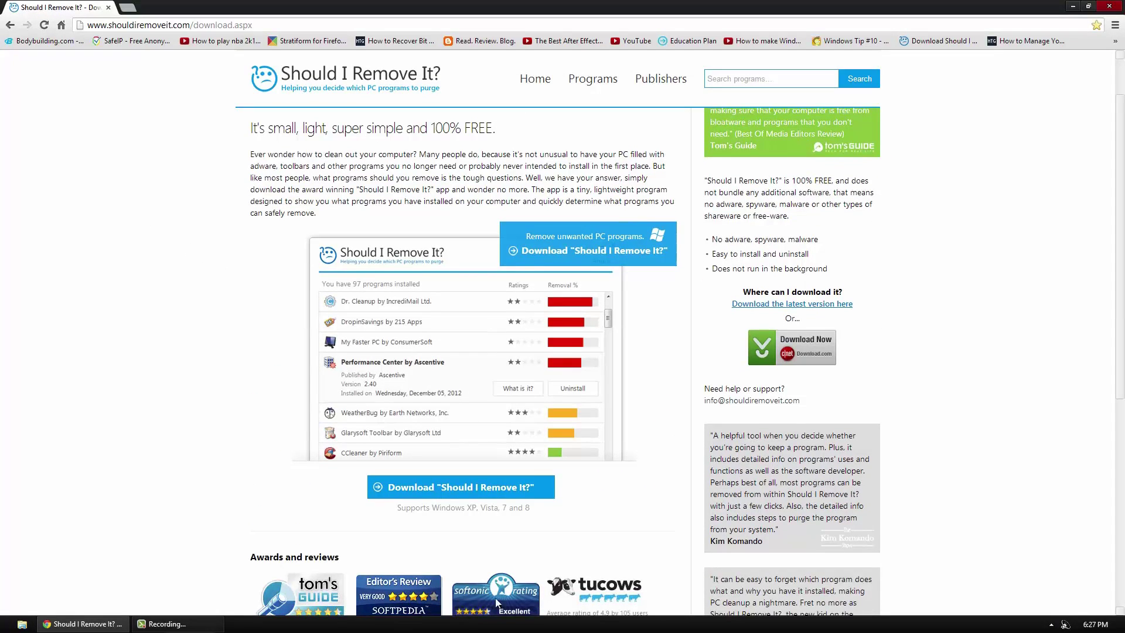
click(498, 488)
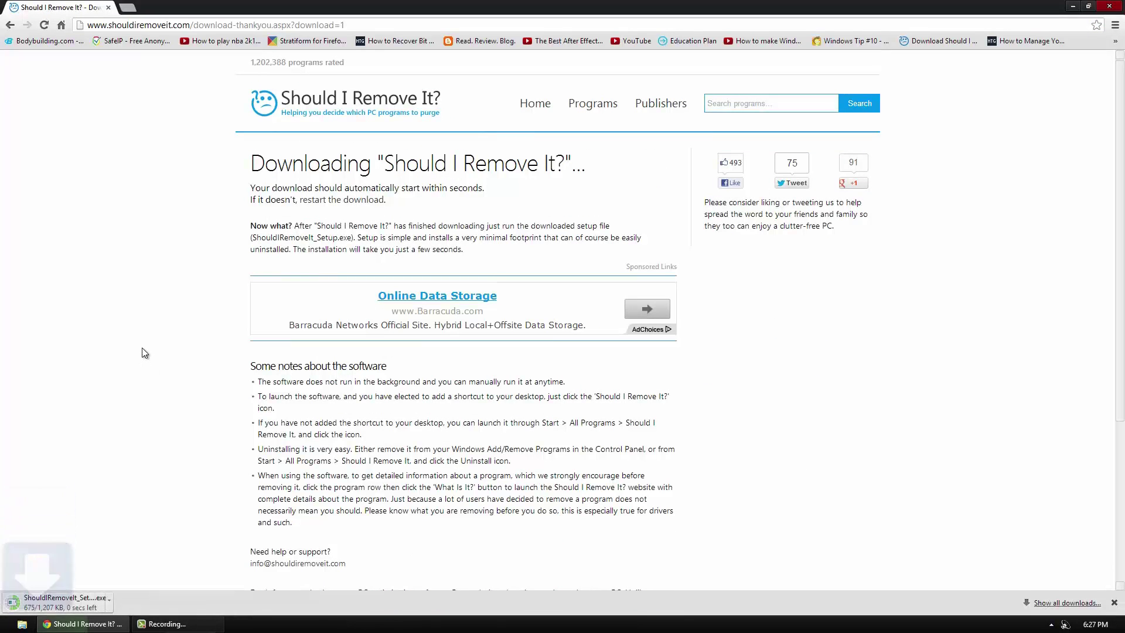
click(71, 601)
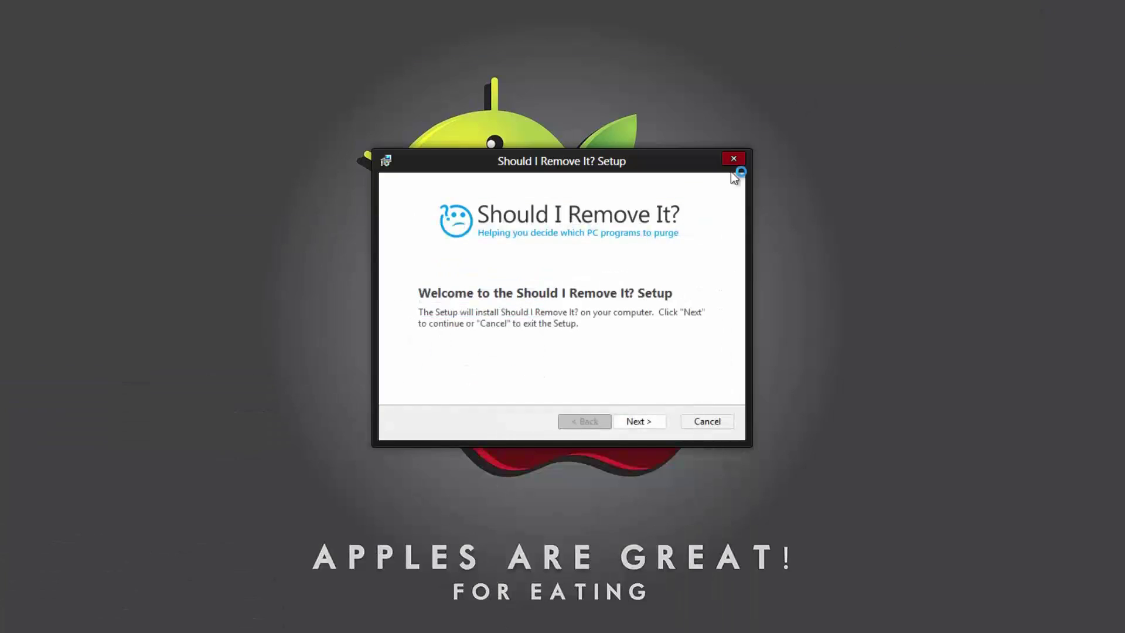
Step: Accept the license agreement, install Should I Remove It?, and finish setup with the option to launch the program
click(641, 420)
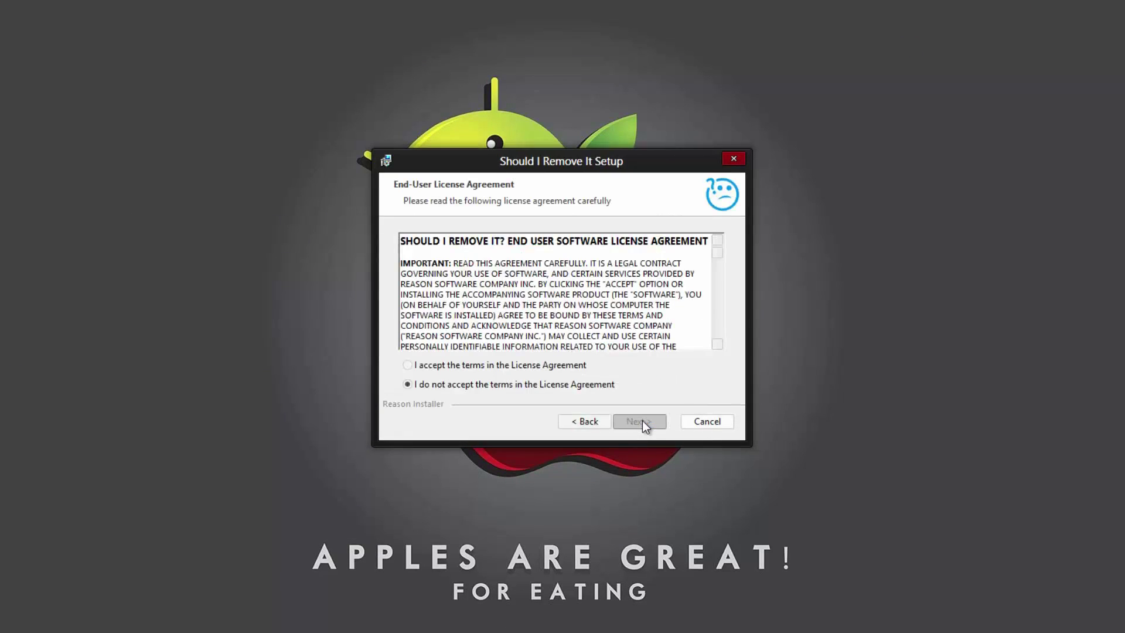
click(564, 367)
click(645, 422)
click(646, 423)
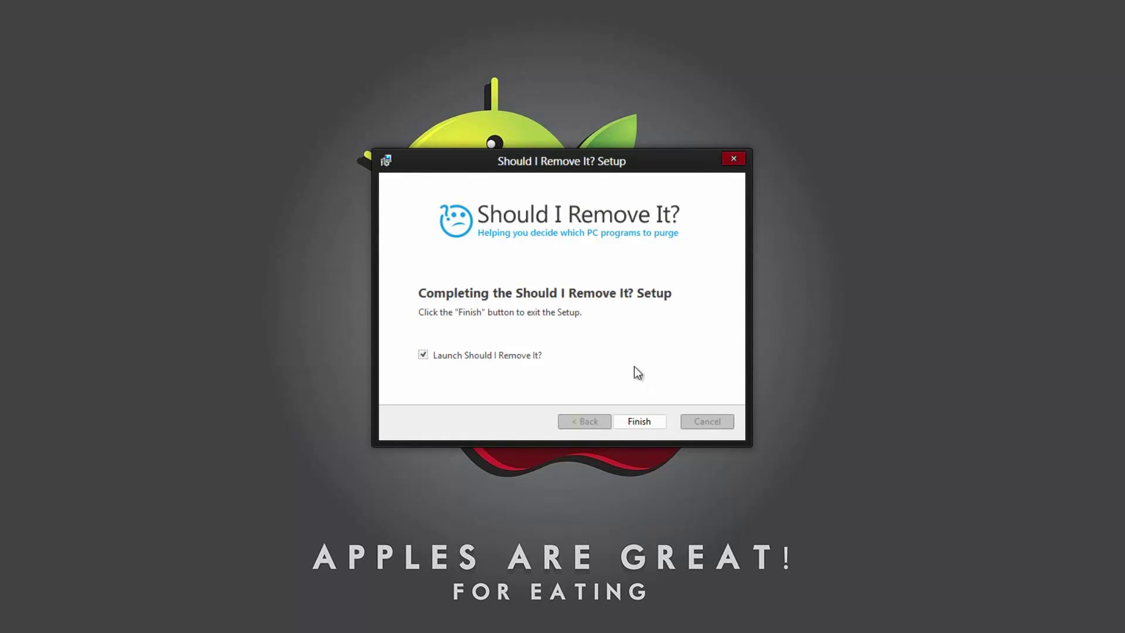
click(639, 421)
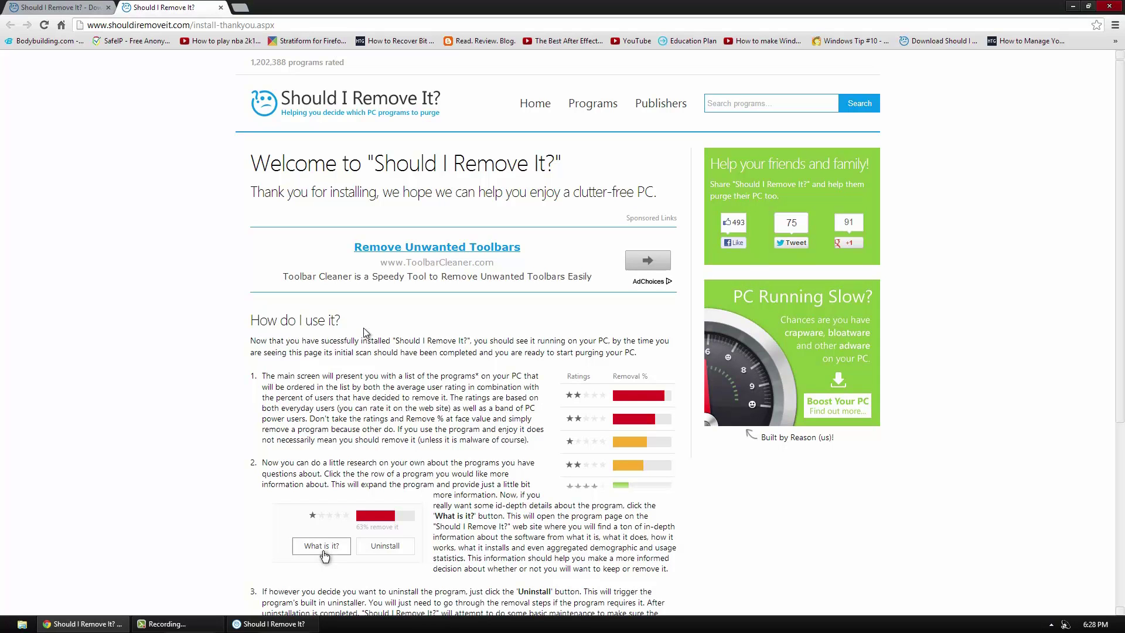
Step: Minimize the browser after viewing the usage instructions and browse the installed programs list, expanding the Crysis 3 entry
scroll(364, 333, down, 2)
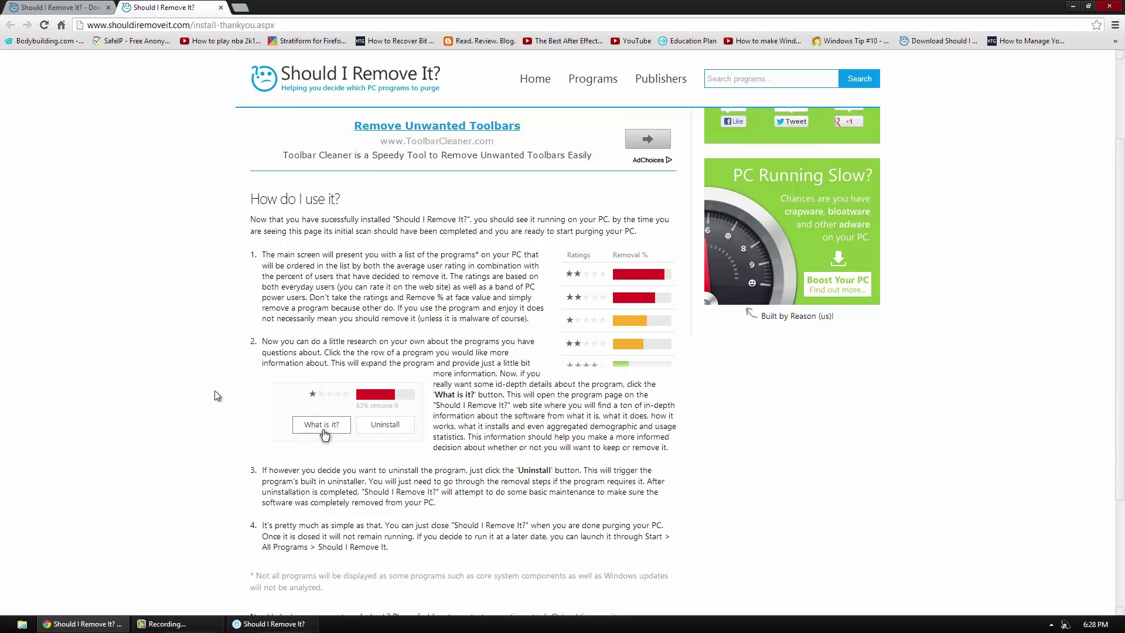
click(1073, 7)
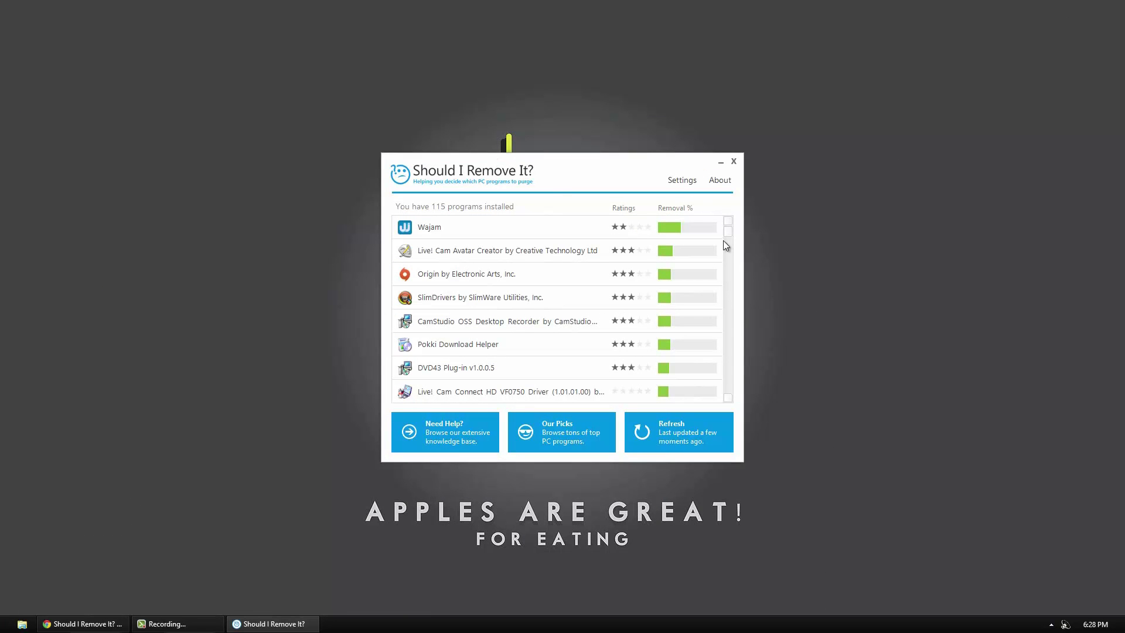
drag(730, 234, 750, 207)
drag(732, 231, 720, 403)
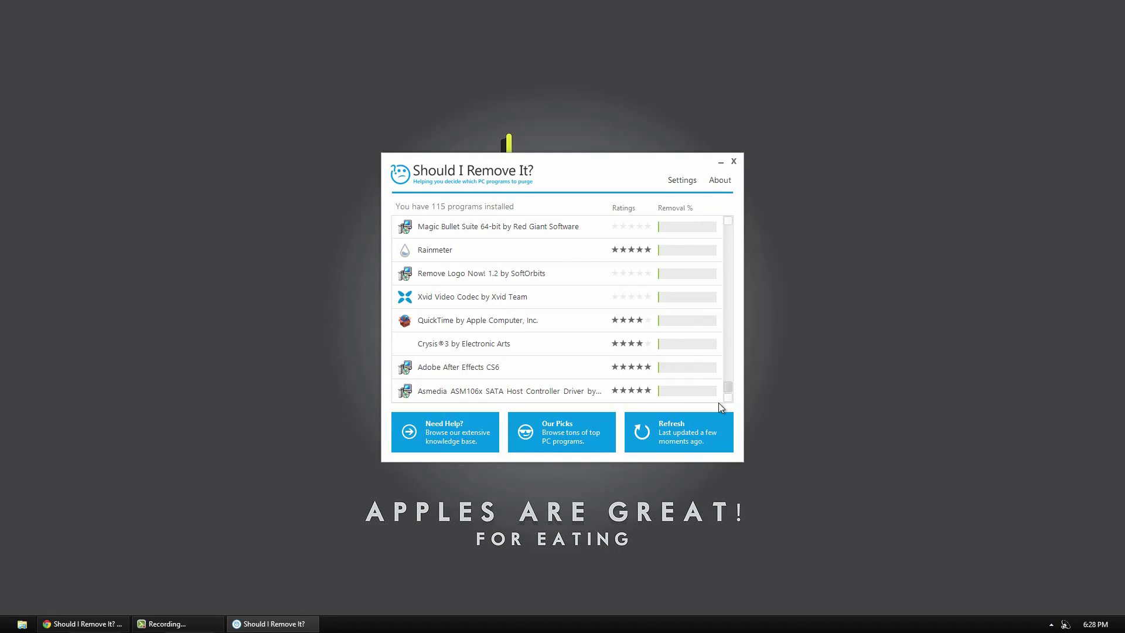
click(658, 343)
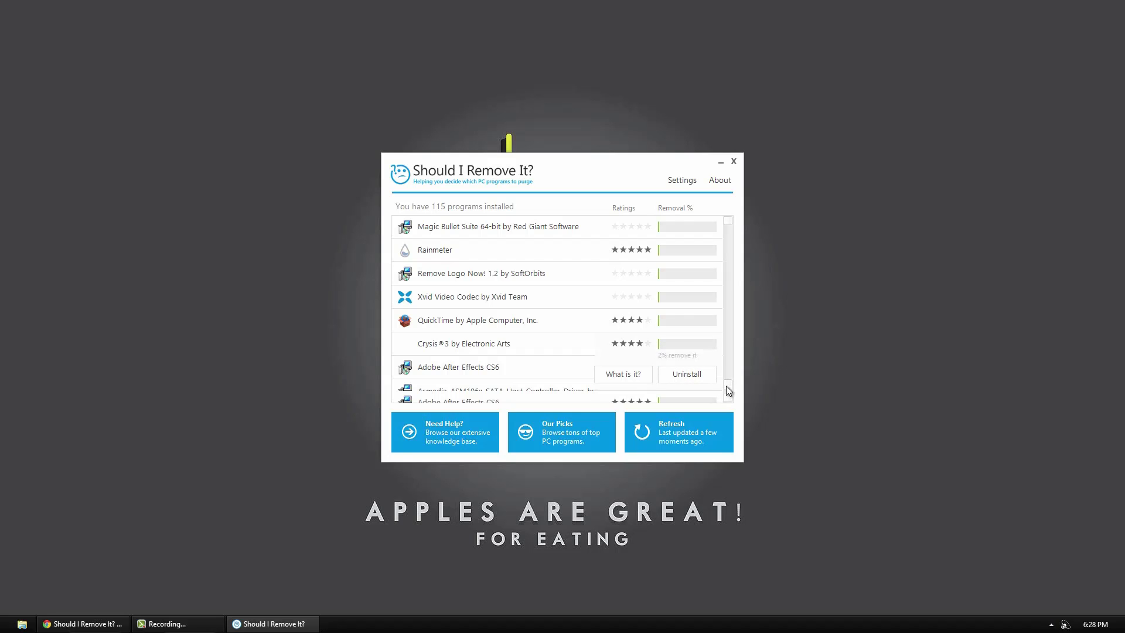
drag(726, 385, 730, 211)
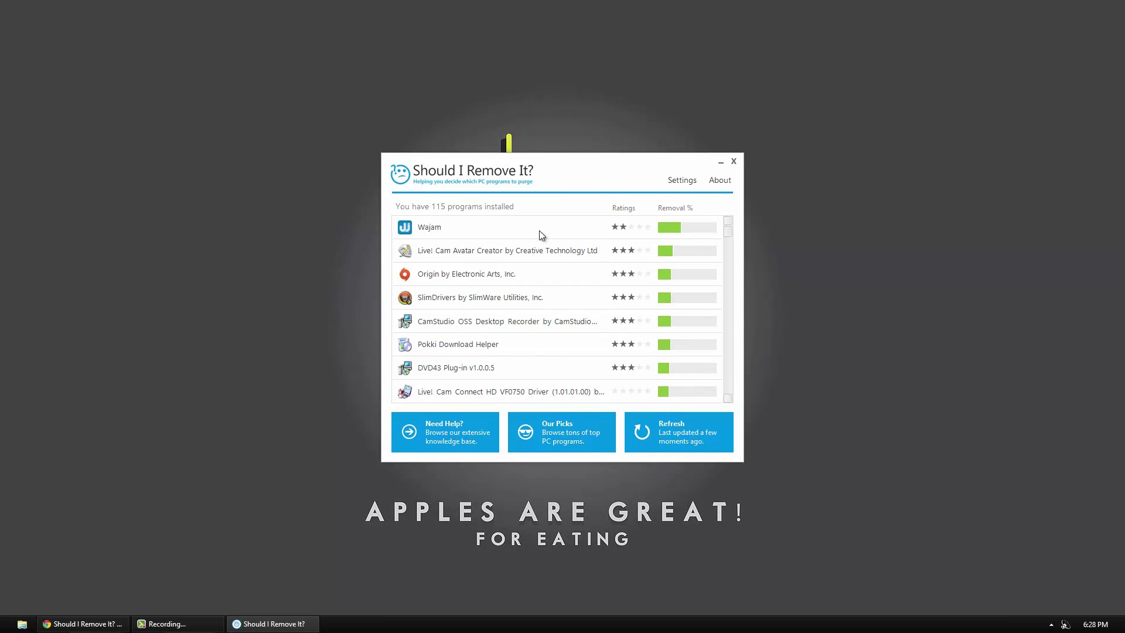
Step: Open the online information page for Wajam from the program list and read the descriptions of what it is
click(509, 227)
click(631, 259)
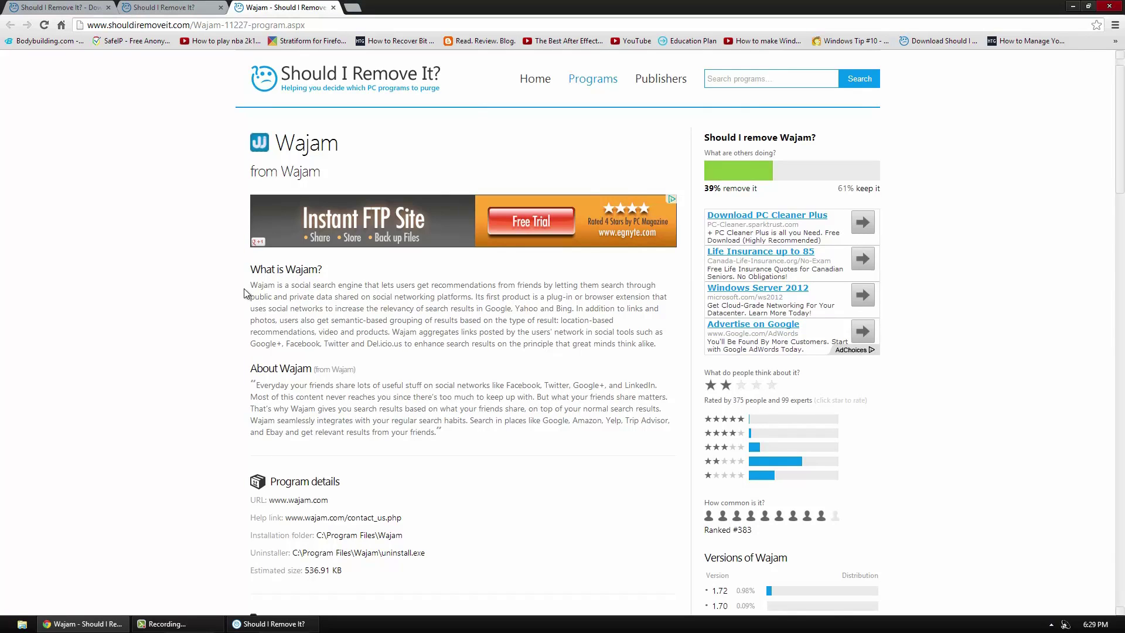
drag(244, 289, 433, 288)
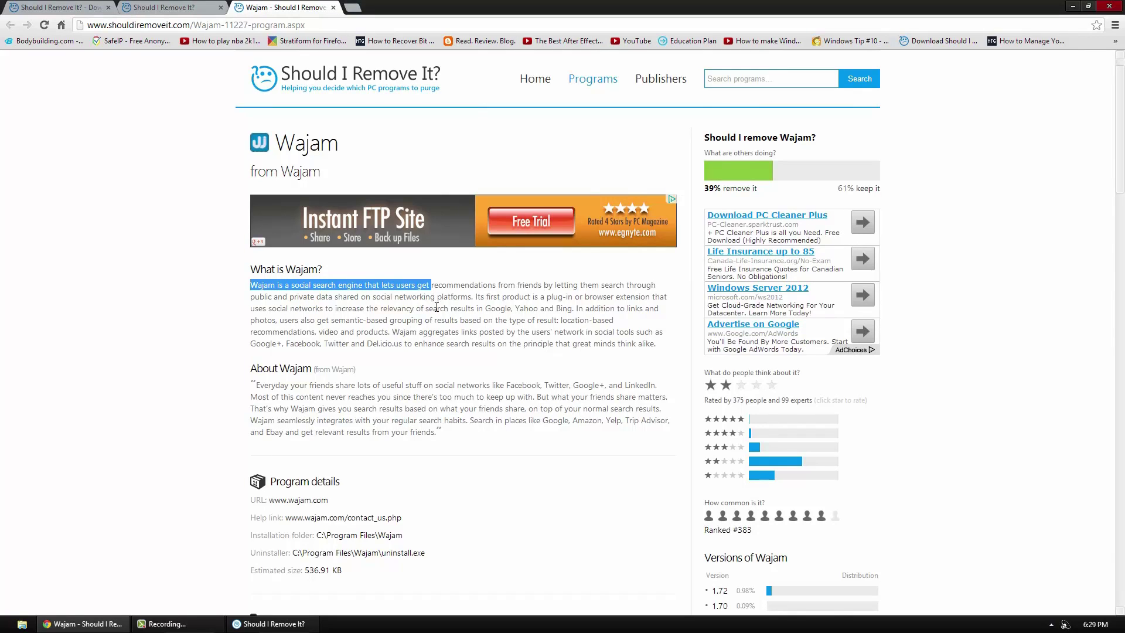
click(436, 307)
scroll(153, 276, down, 2)
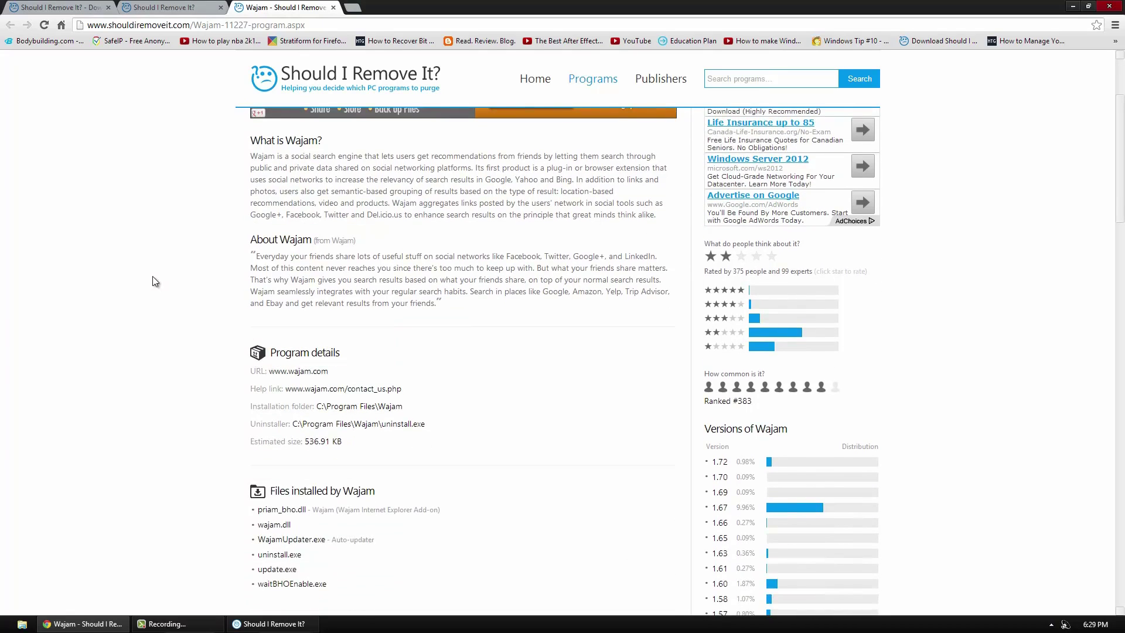
scroll(152, 276, down, 2)
drag(256, 256, 383, 334)
click(383, 339)
Step: Examine Wajam's program details, installed files and exhibited behaviors on its information page
scroll(195, 277, down, 1)
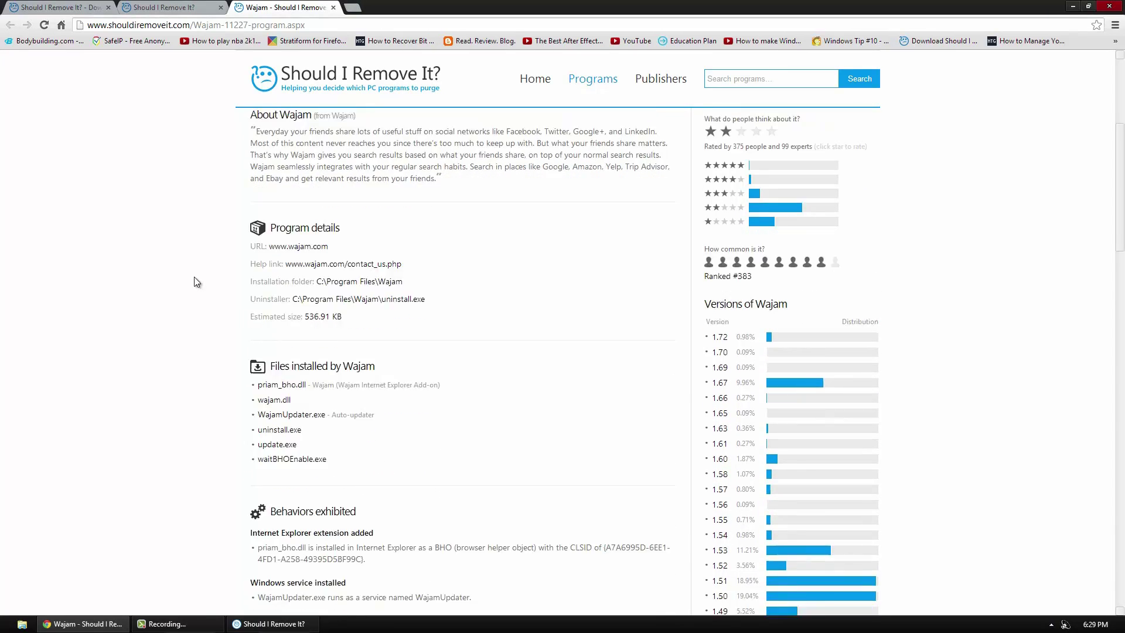
scroll(194, 277, down, 1)
scroll(195, 276, down, 1)
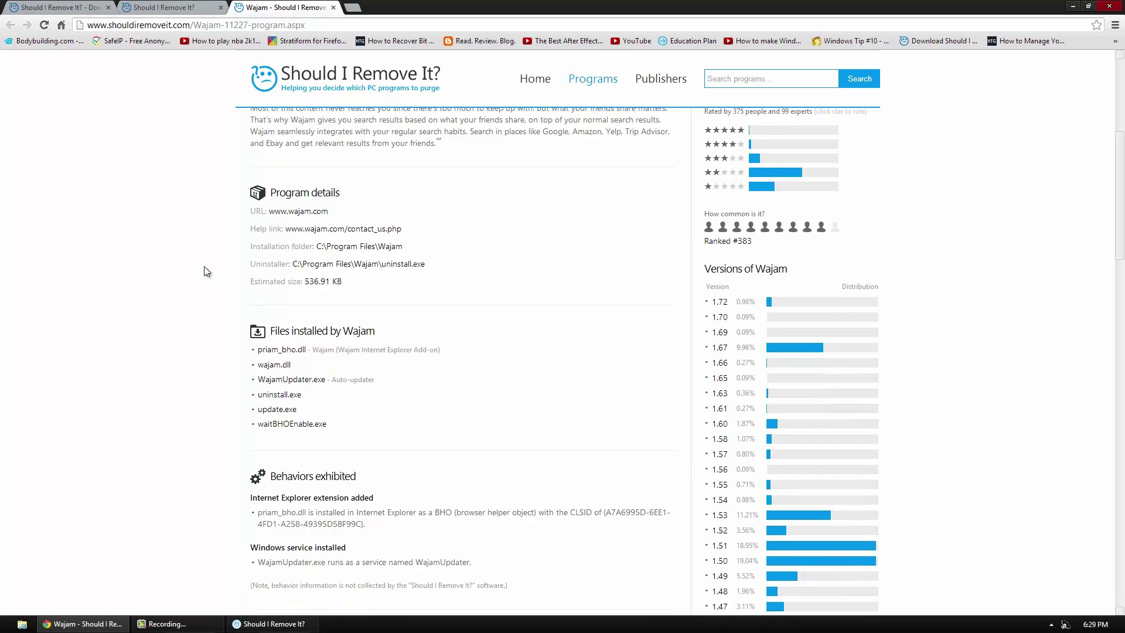
drag(258, 347, 313, 424)
click(213, 370)
scroll(213, 367, down, 4)
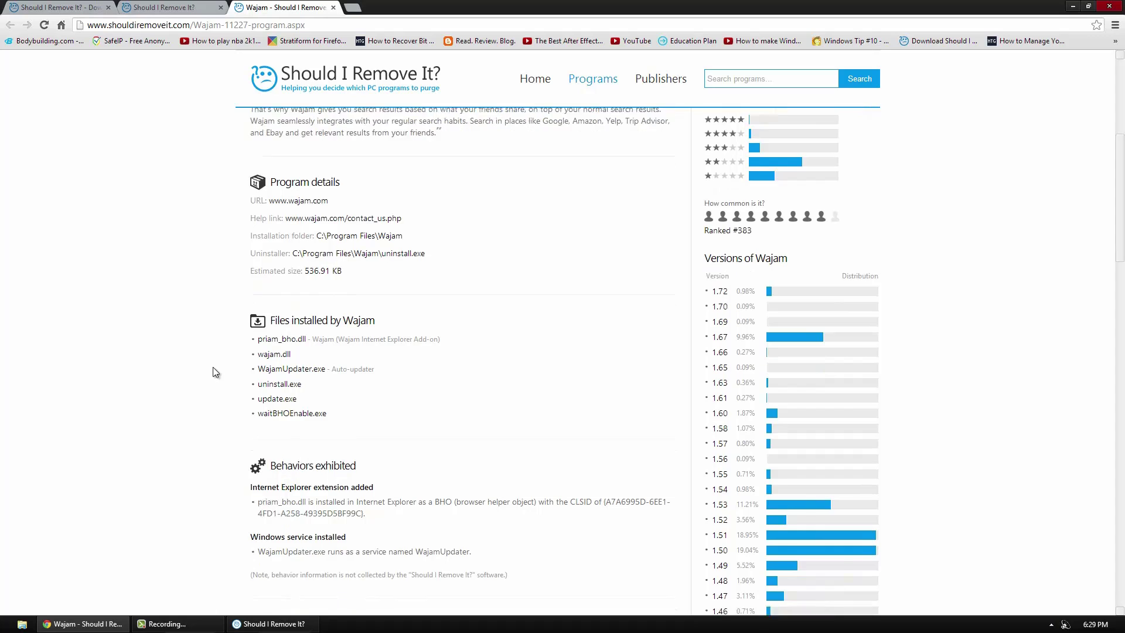
Step: Review Wajam's exhibited behaviors and resource utilization averages, and return to the installed programs list
scroll(188, 327, down, 1)
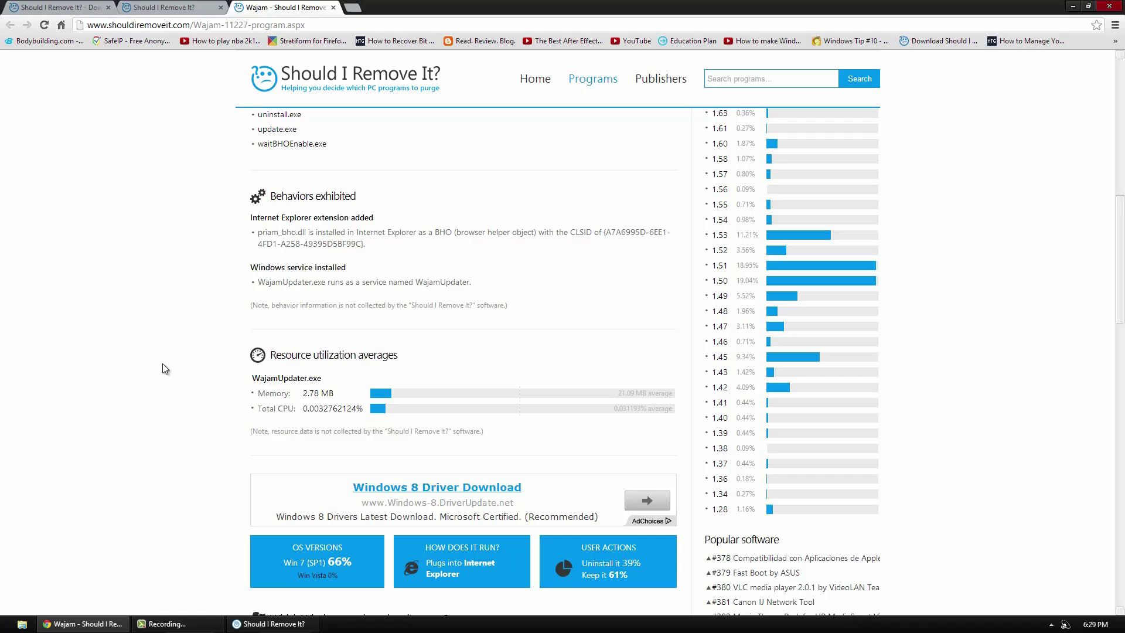
scroll(163, 364, up, 15)
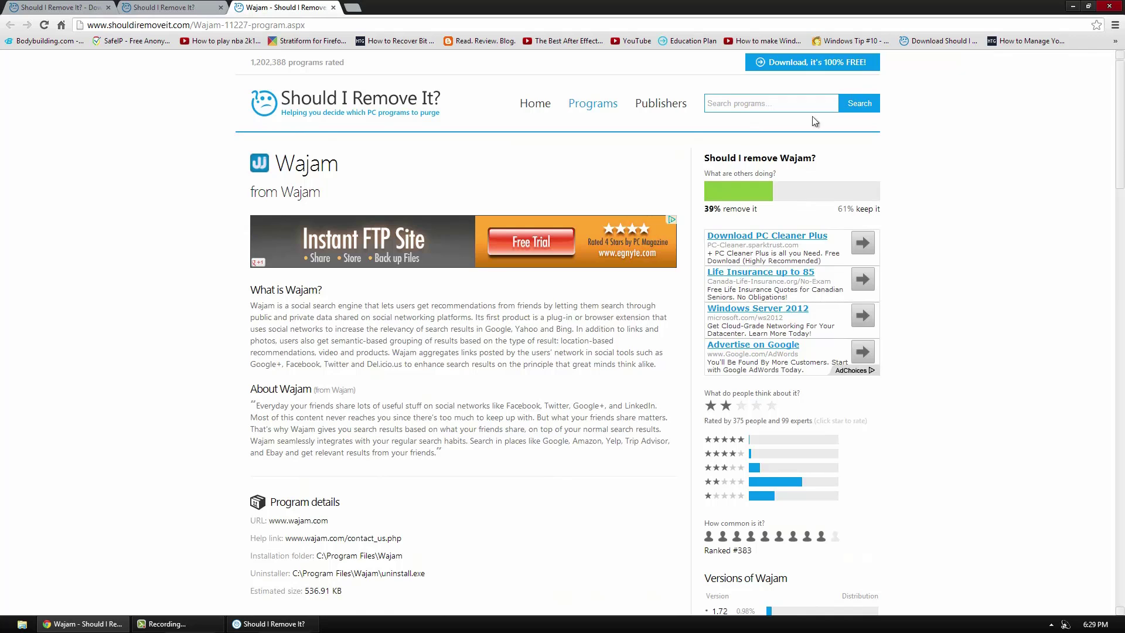
click(1074, 6)
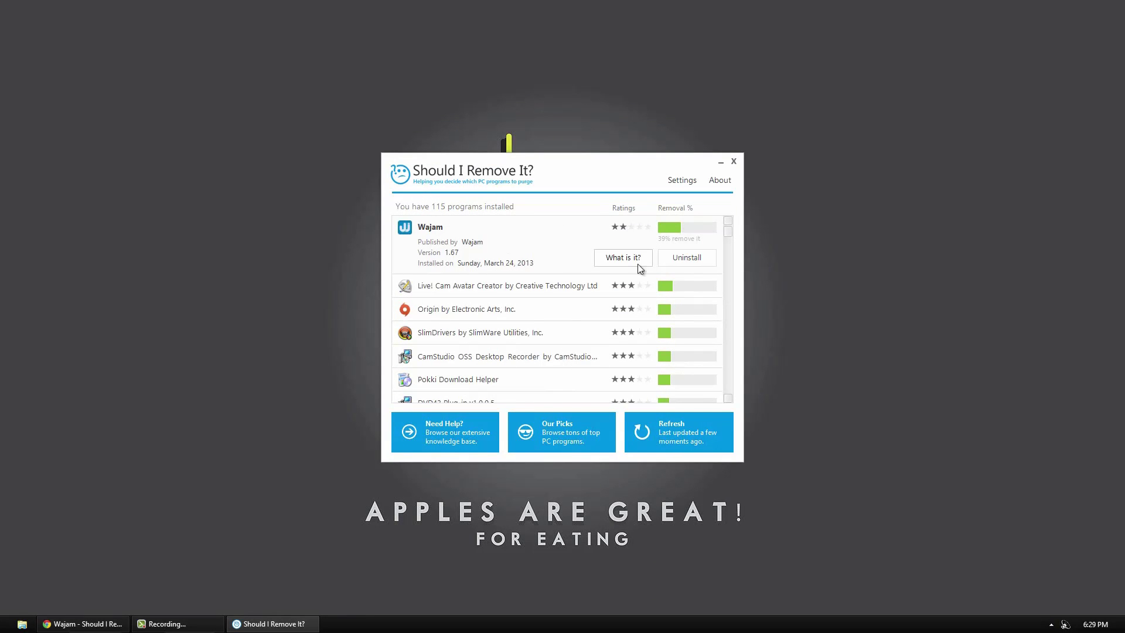
Step: Uninstall Wajam with its Internet Explorer, Firefox and Chrome components, declining to close the browsers, and dismiss the Wajam web page that opens
click(697, 258)
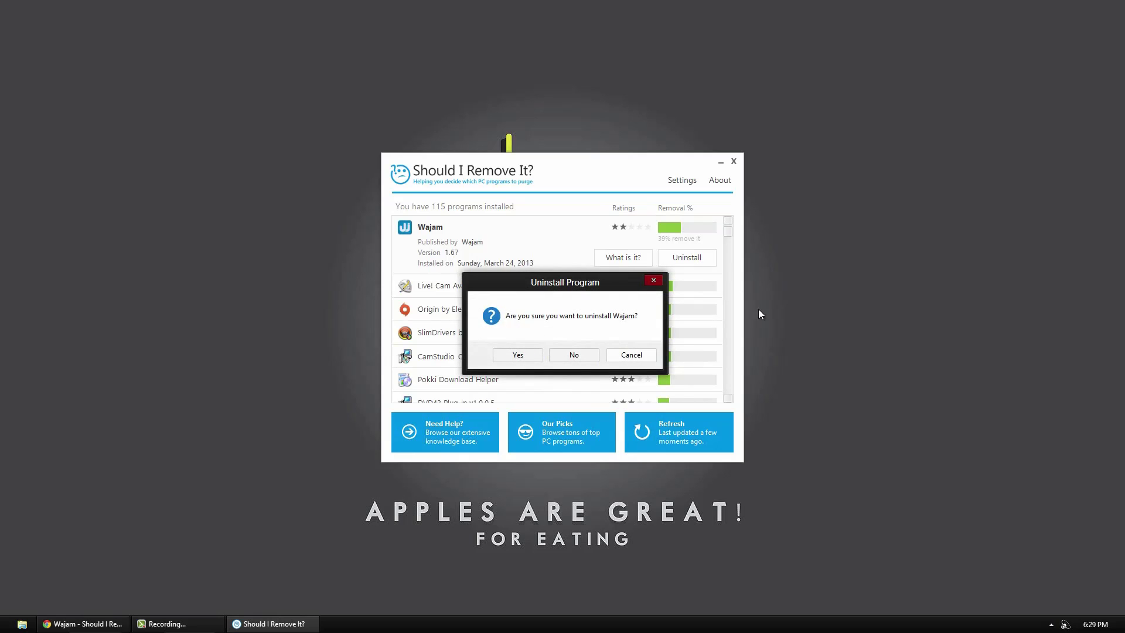
click(508, 353)
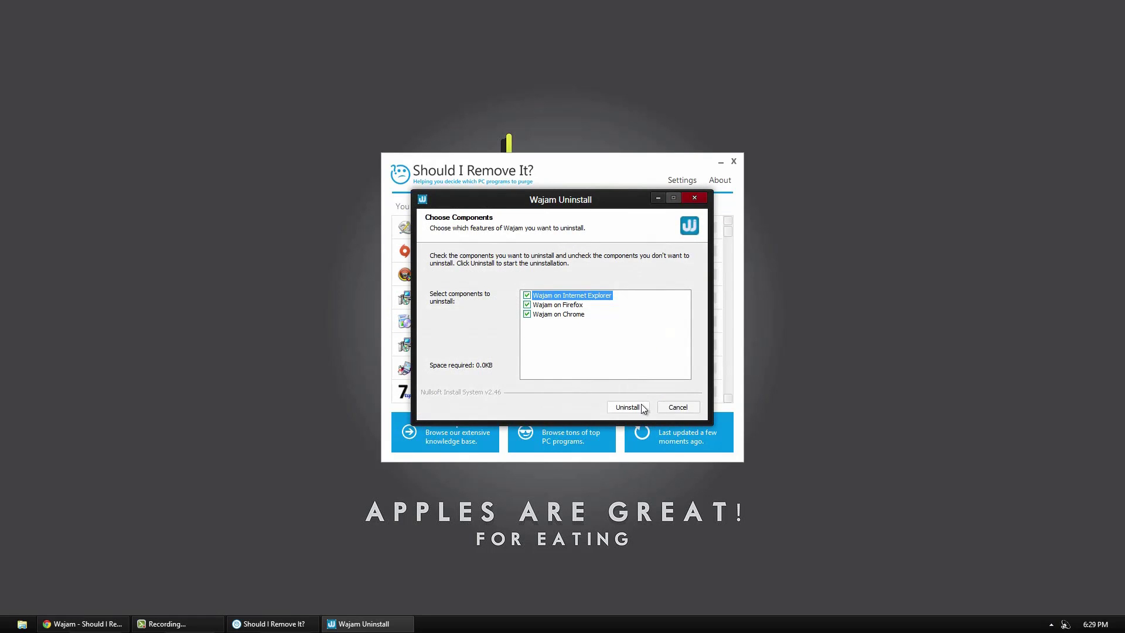
click(628, 407)
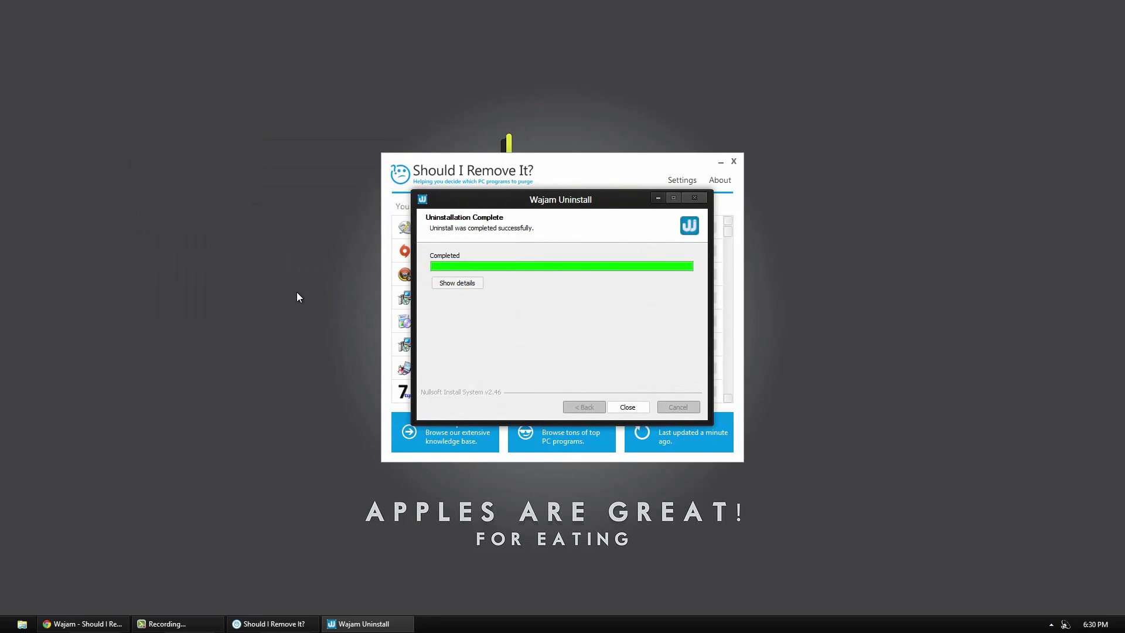
click(628, 408)
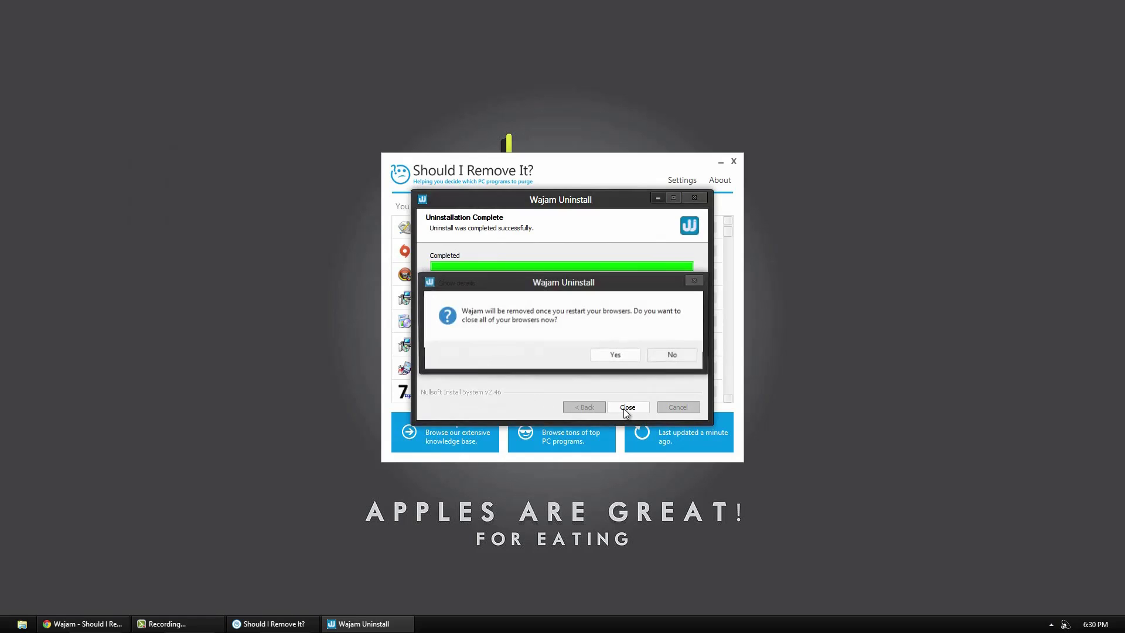
click(673, 355)
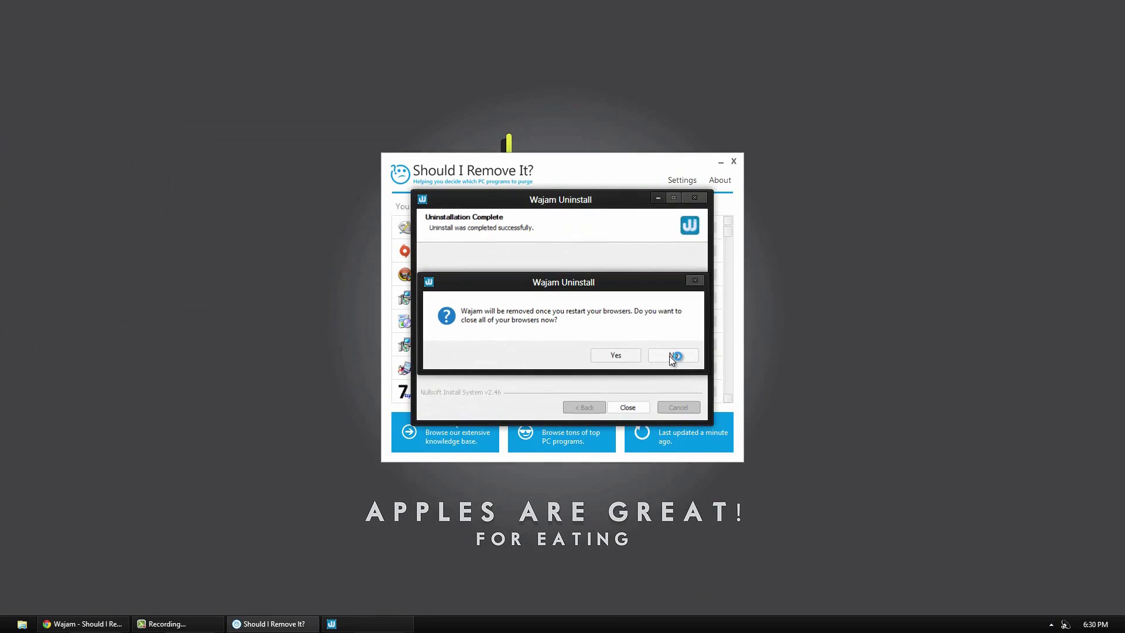
click(445, 7)
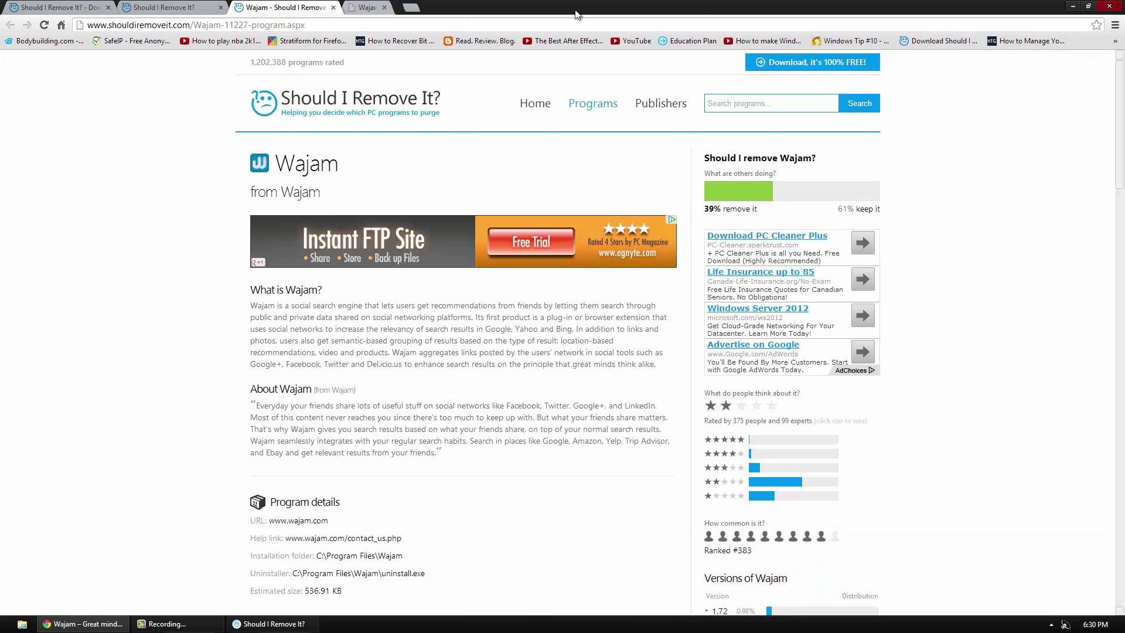
click(1072, 5)
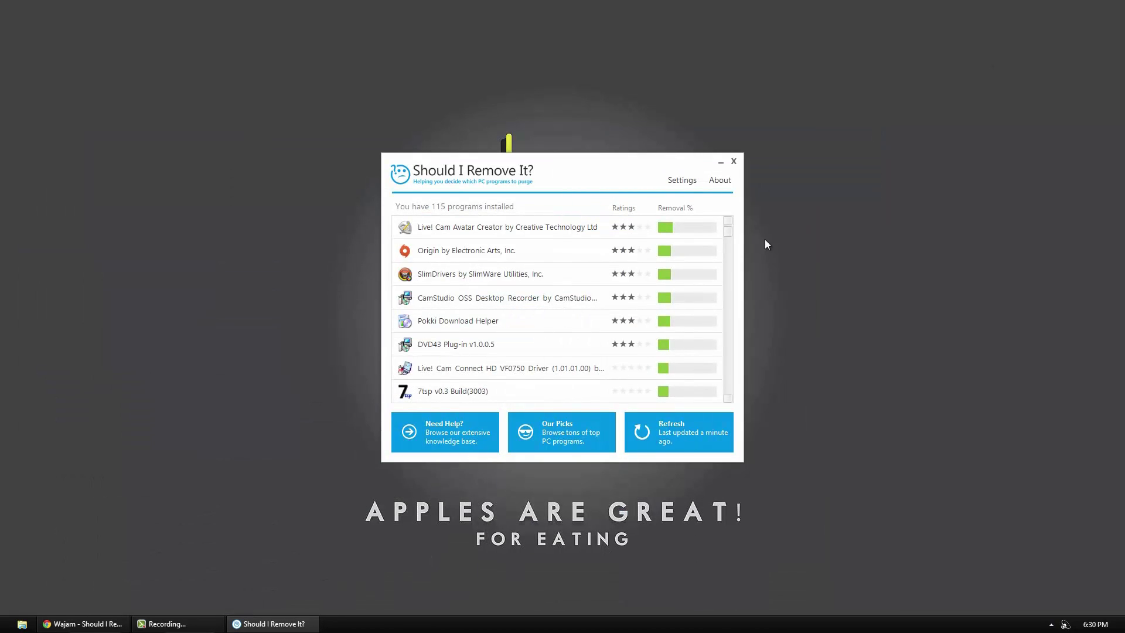
Step: Check for Should I Remove It? updates from the settings, read the update page, and close both the page and the settings
mouse_move(728, 228)
mouse_down()
mouse_move(726, 376)
mouse_move(743, 211)
mouse_up()
click(691, 181)
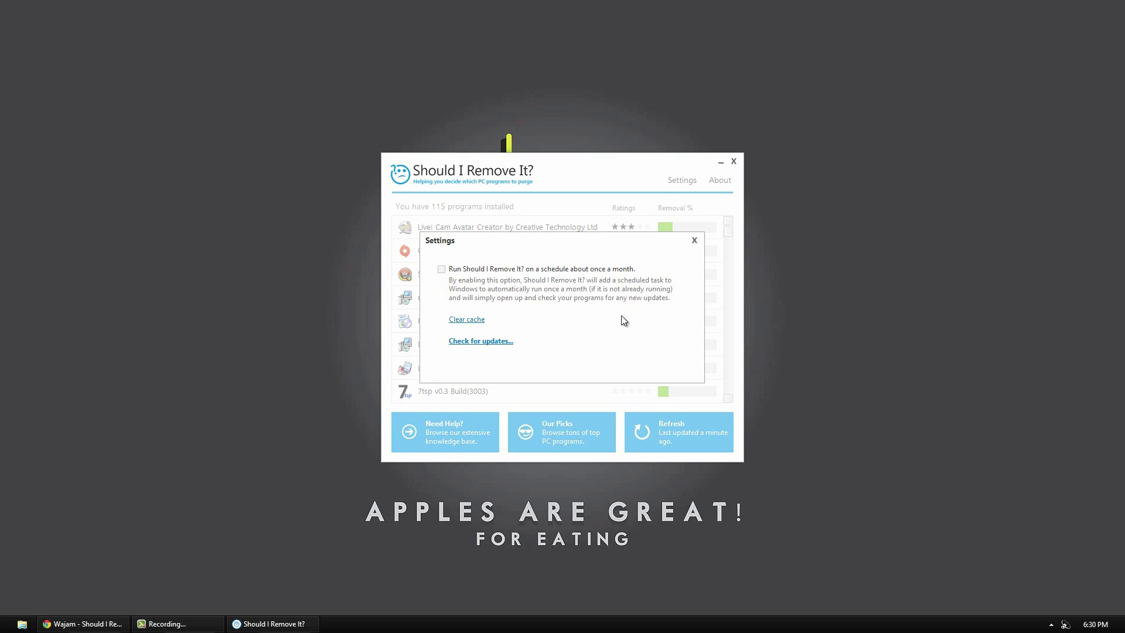
click(492, 341)
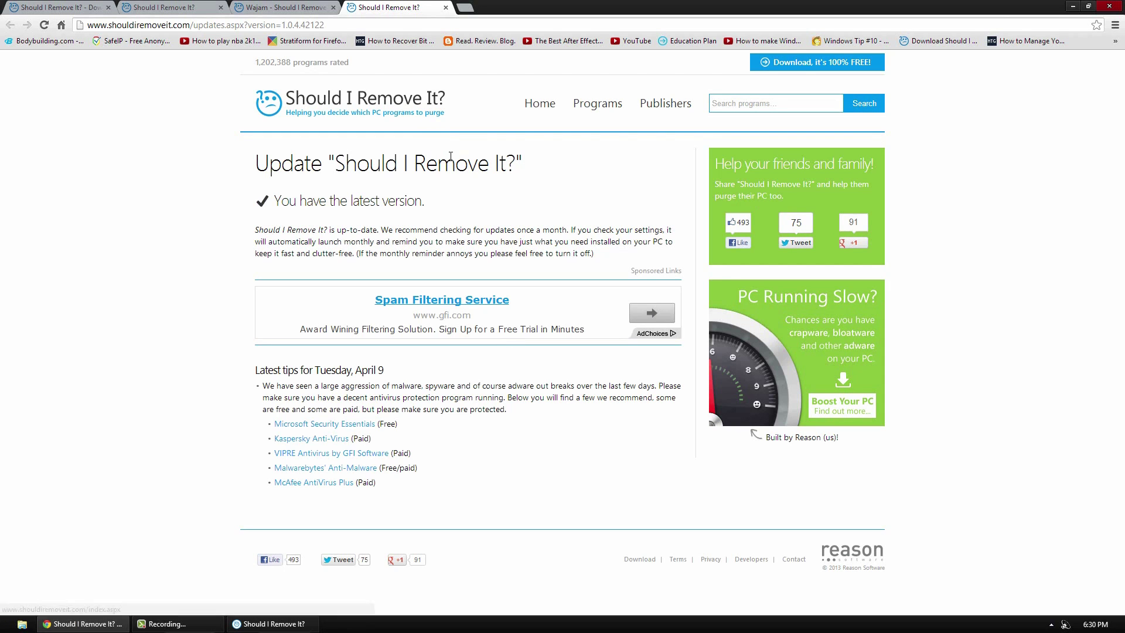
drag(253, 209, 420, 202)
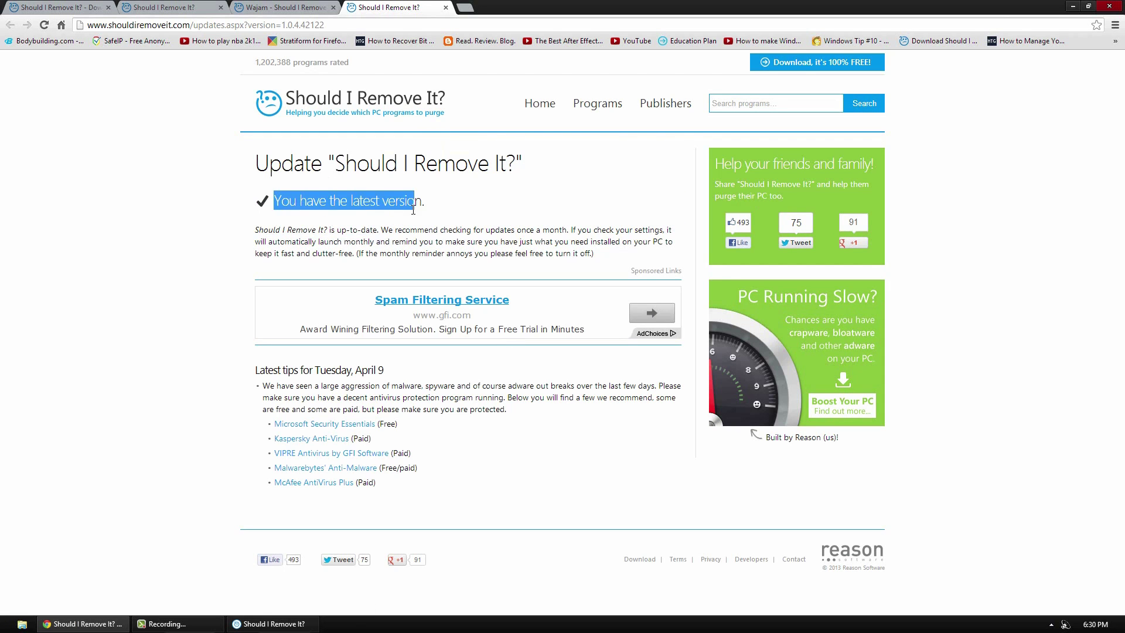
click(419, 194)
click(446, 7)
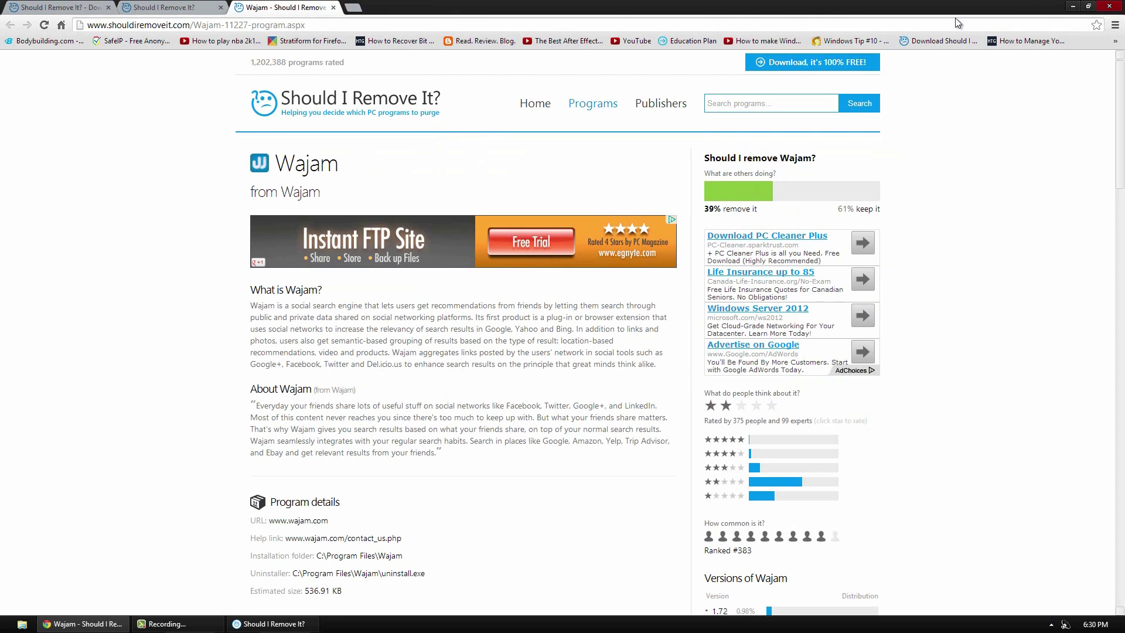
click(1073, 6)
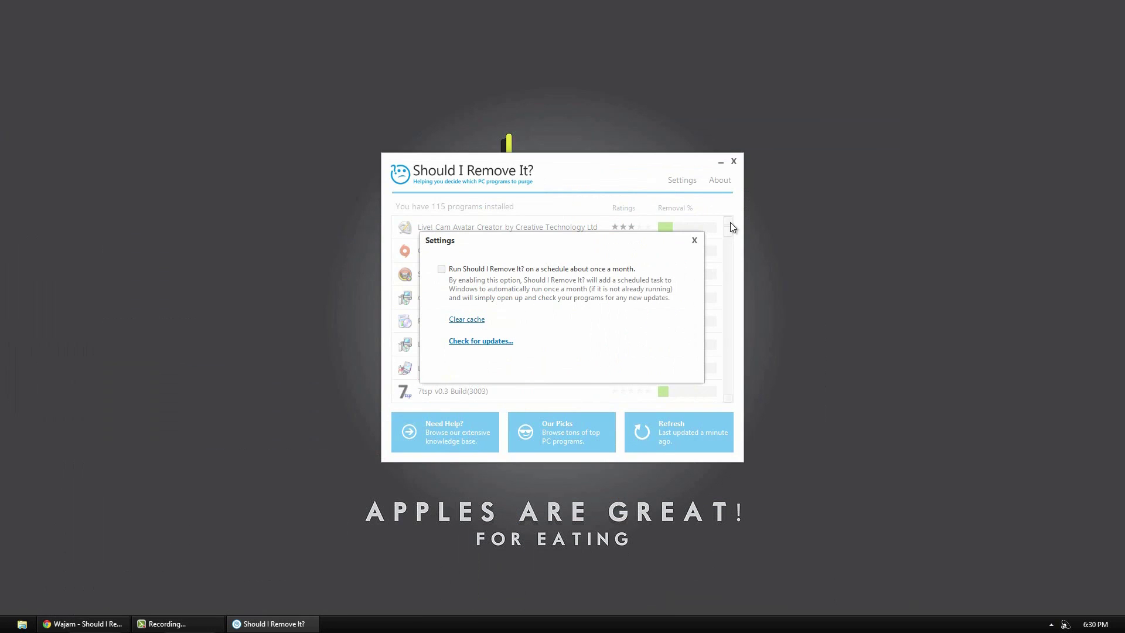
click(694, 240)
Step: Find TeamViewer 8 in the installed programs list, open its online information page and read the overview
drag(729, 229, 728, 267)
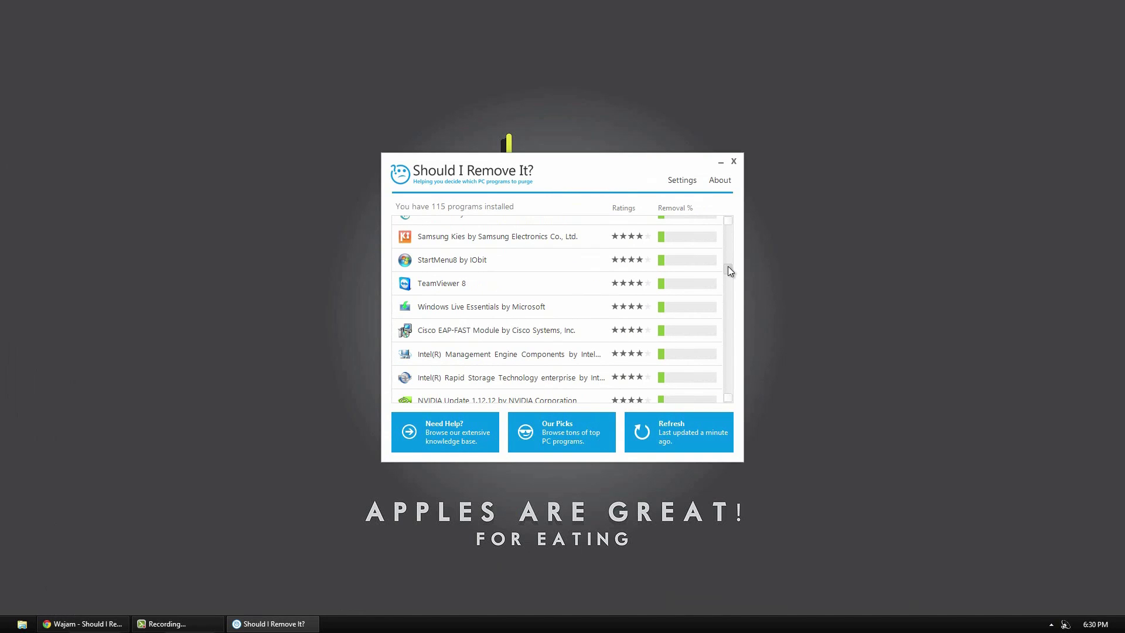
click(496, 292)
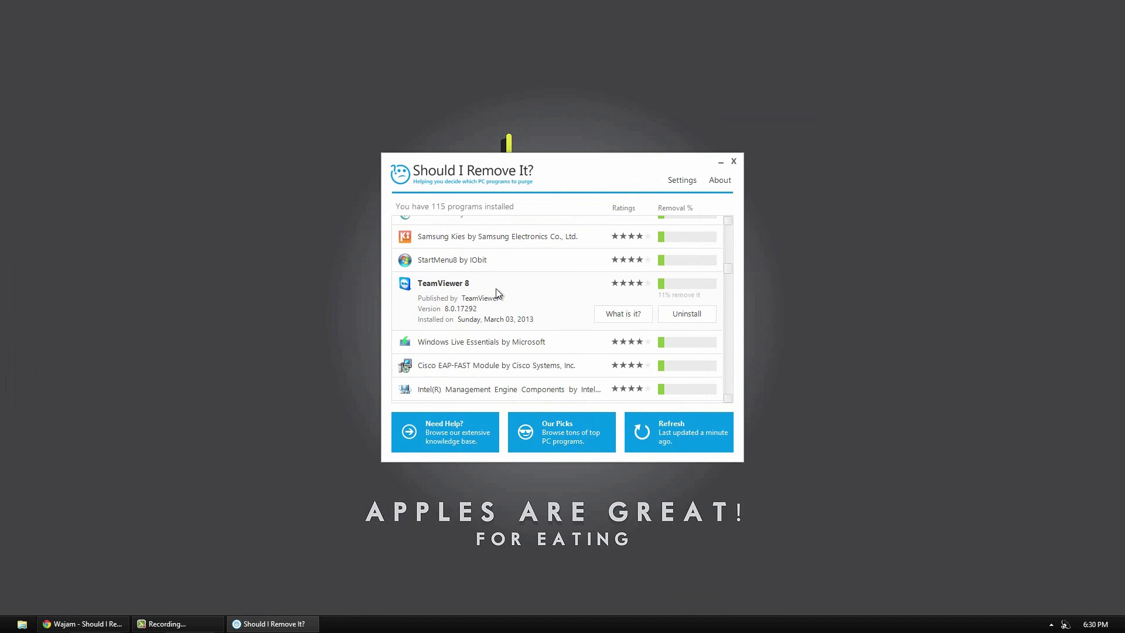
click(611, 317)
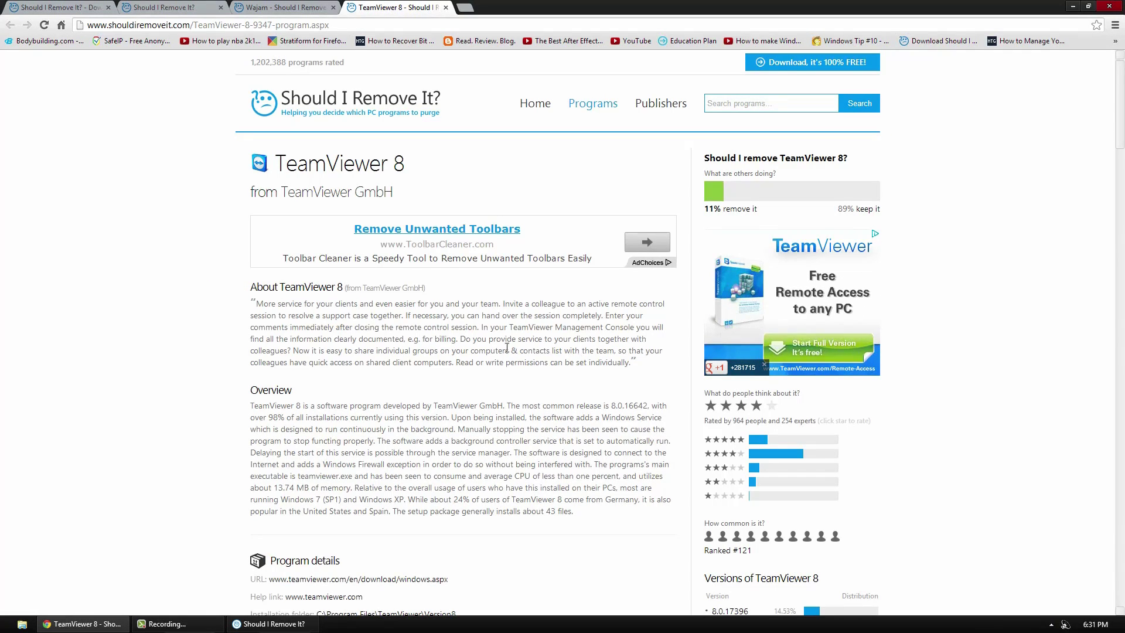
scroll(174, 309, down, 1)
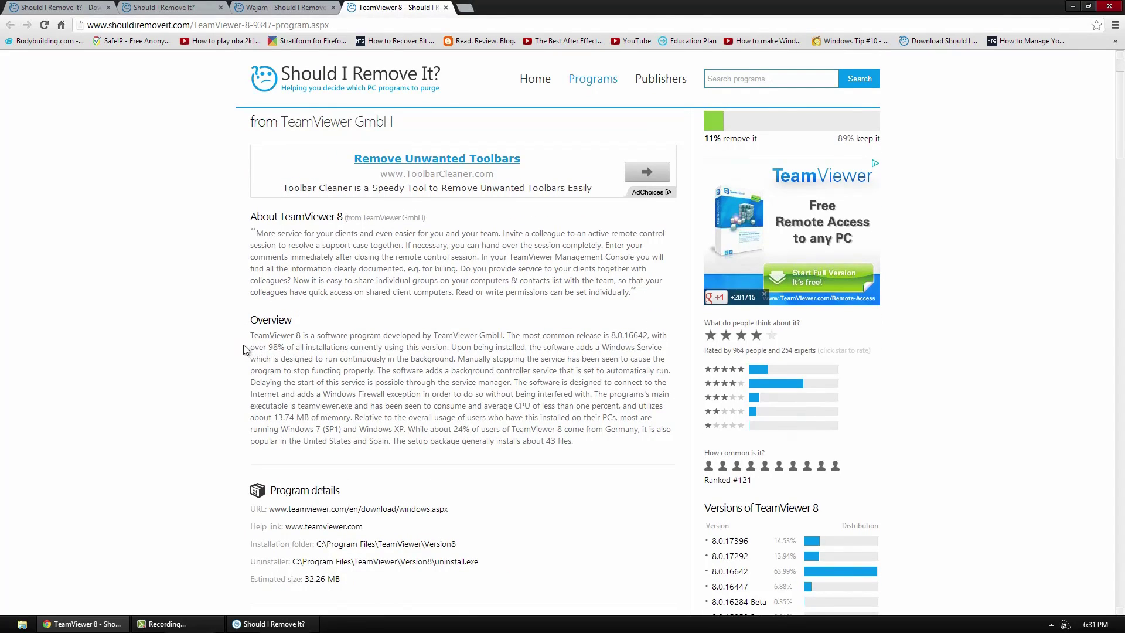
drag(249, 347, 340, 384)
click(340, 384)
Step: Examine TeamViewer 8's program details and its list of installed files
scroll(159, 324, down, 3)
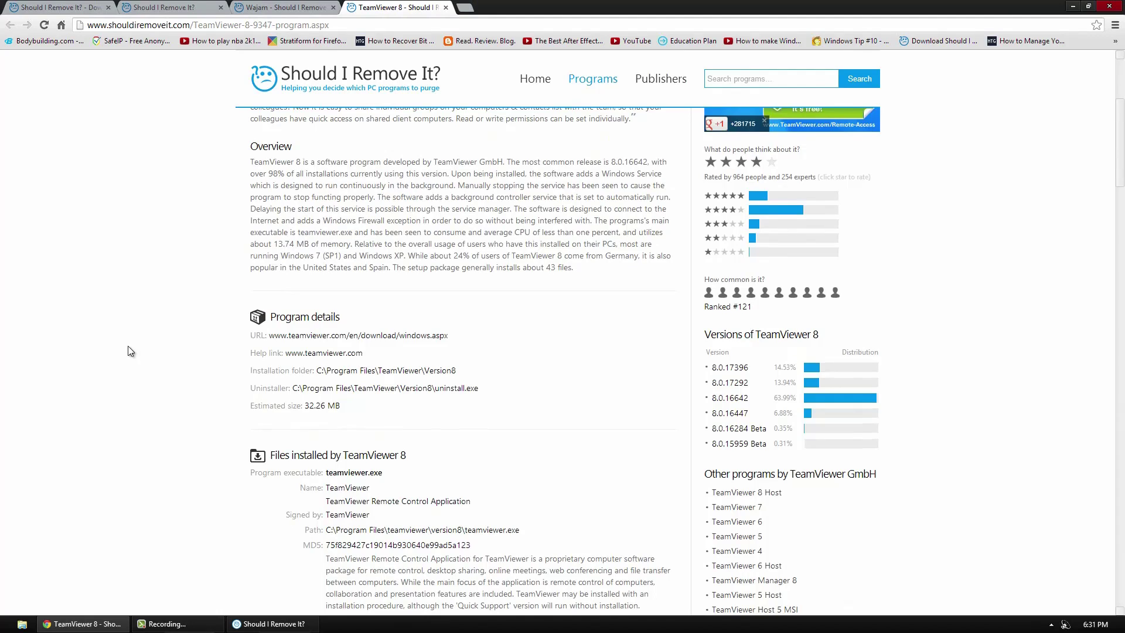
scroll(128, 346, down, 1)
scroll(130, 351, down, 1)
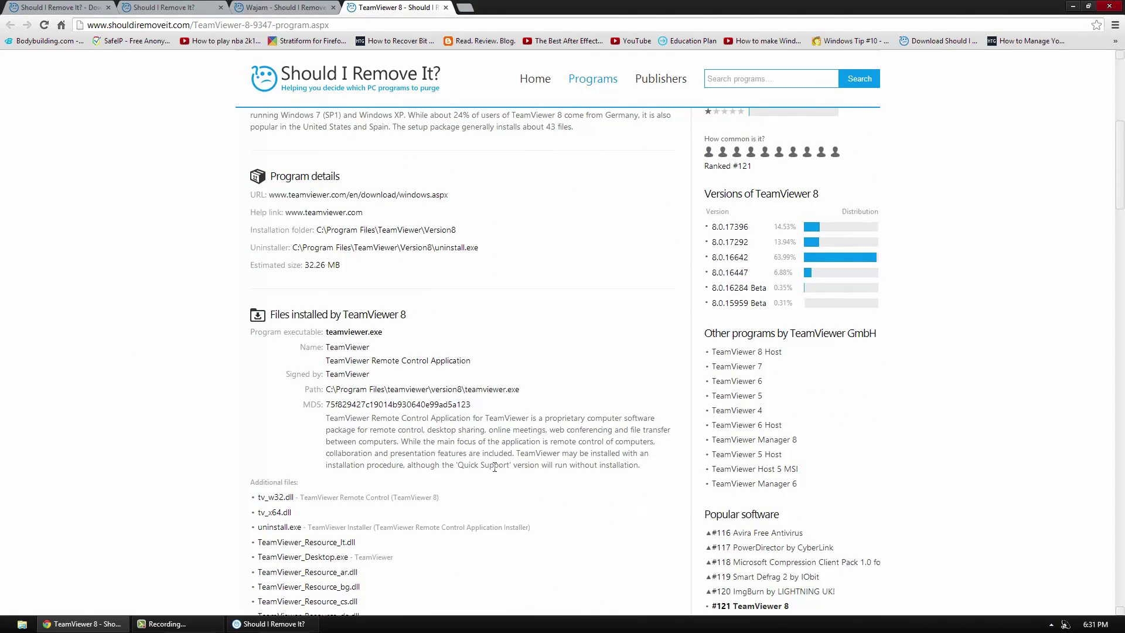
scroll(143, 339, down, 1)
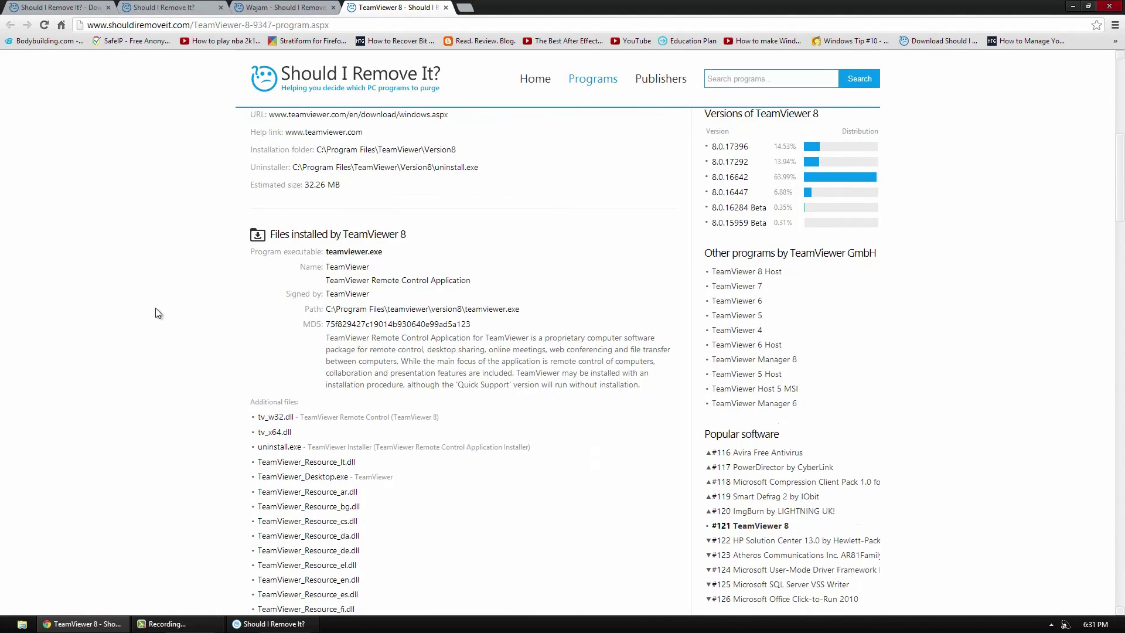
scroll(292, 351, down, 1)
scroll(292, 352, down, 3)
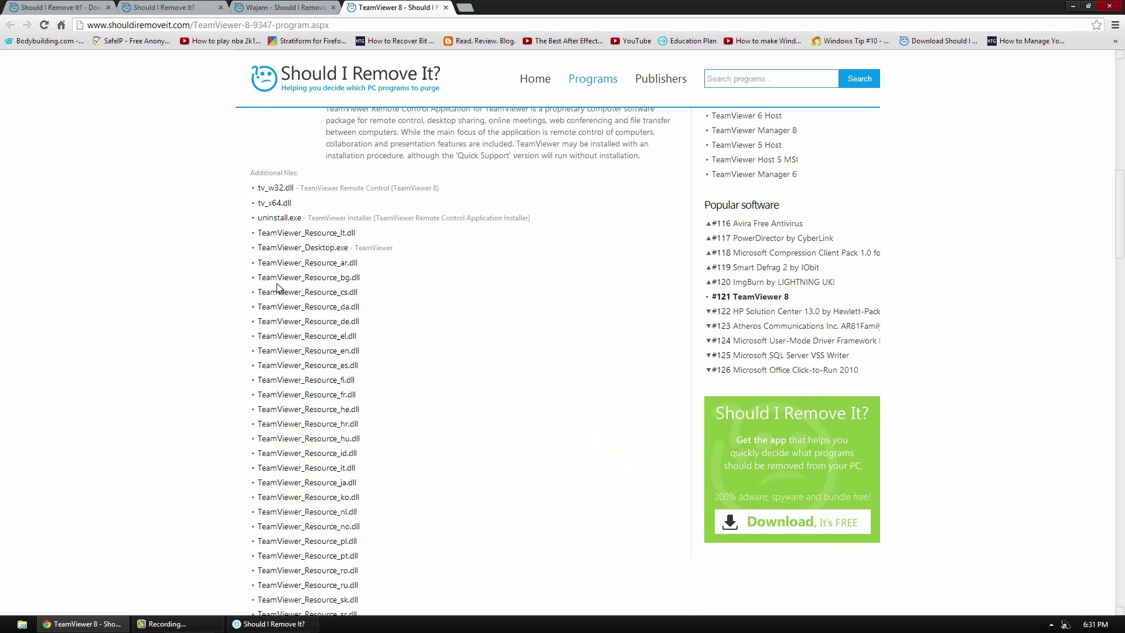
Step: Examine TeamViewer 8's exhibited behaviors, including the Windows Firewall exceptions, and its resource utilization averages
scroll(278, 287, down, 10)
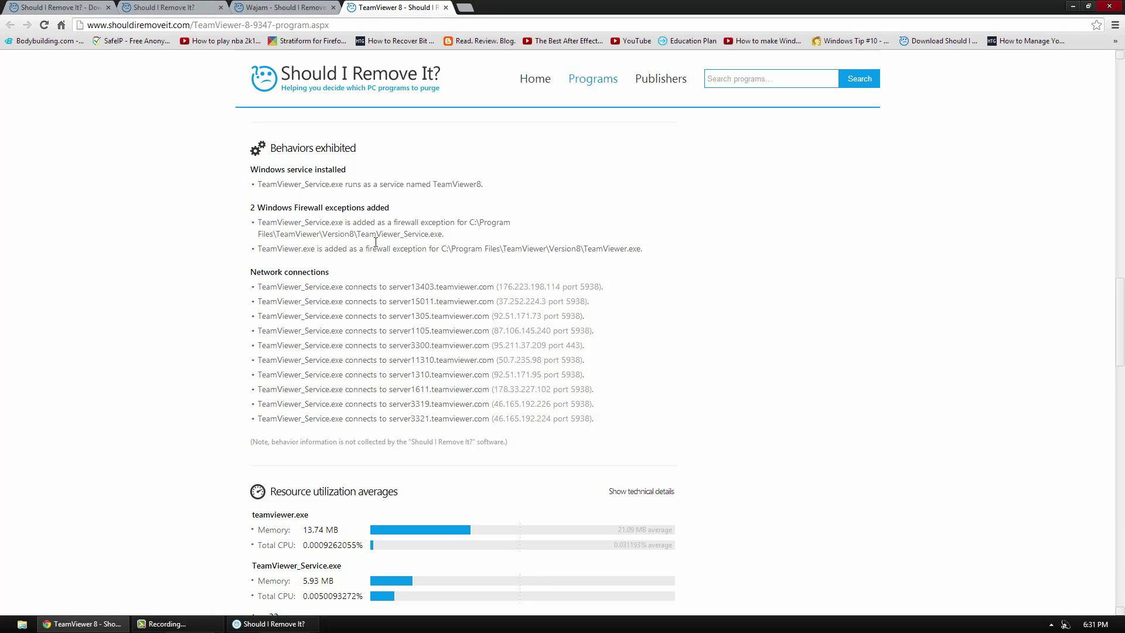
drag(658, 249, 233, 220)
click(234, 220)
scroll(234, 219, down, 3)
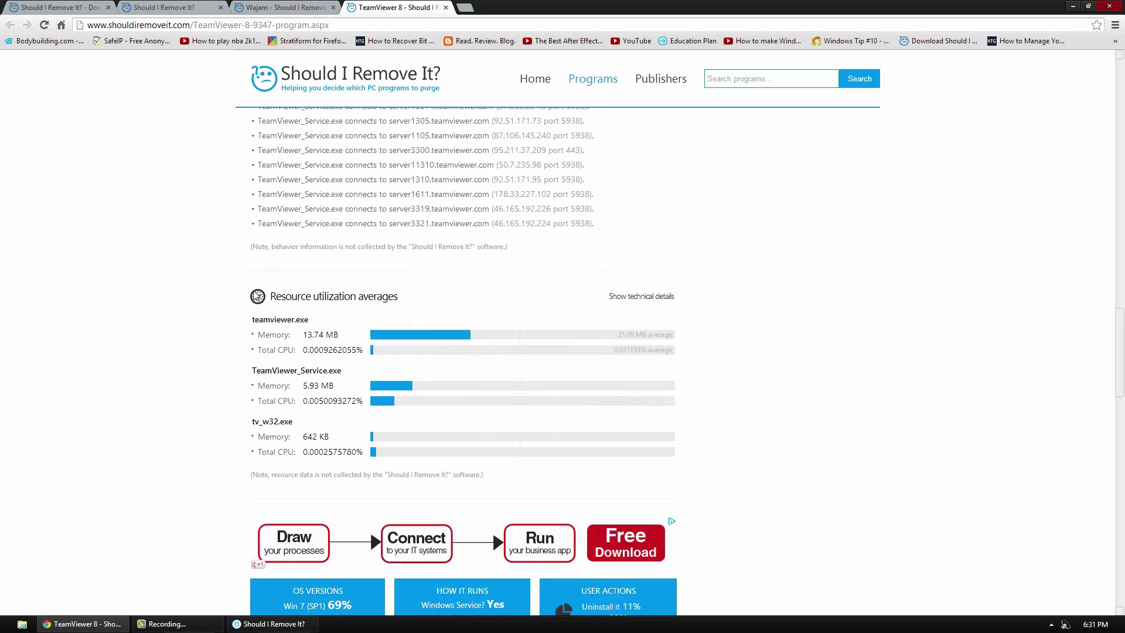
Step: Review TeamViewer 8's removal percentage, user ratings and version distribution, and return to the installed programs list
scroll(182, 299, up, 15)
scroll(182, 301, up, 10)
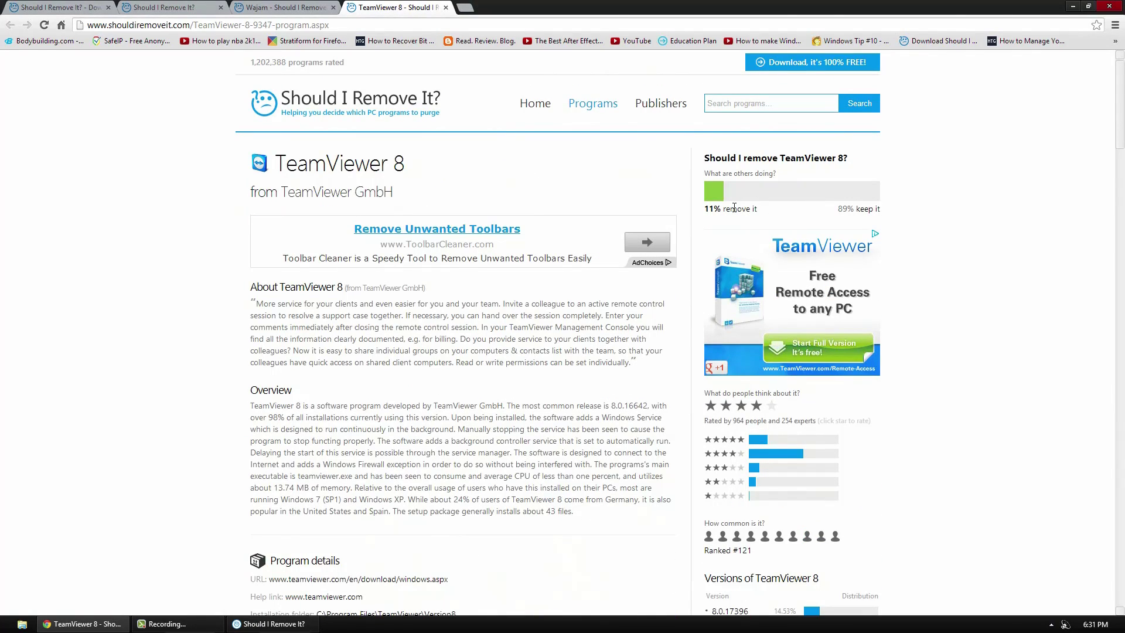
scroll(756, 304, down, 1)
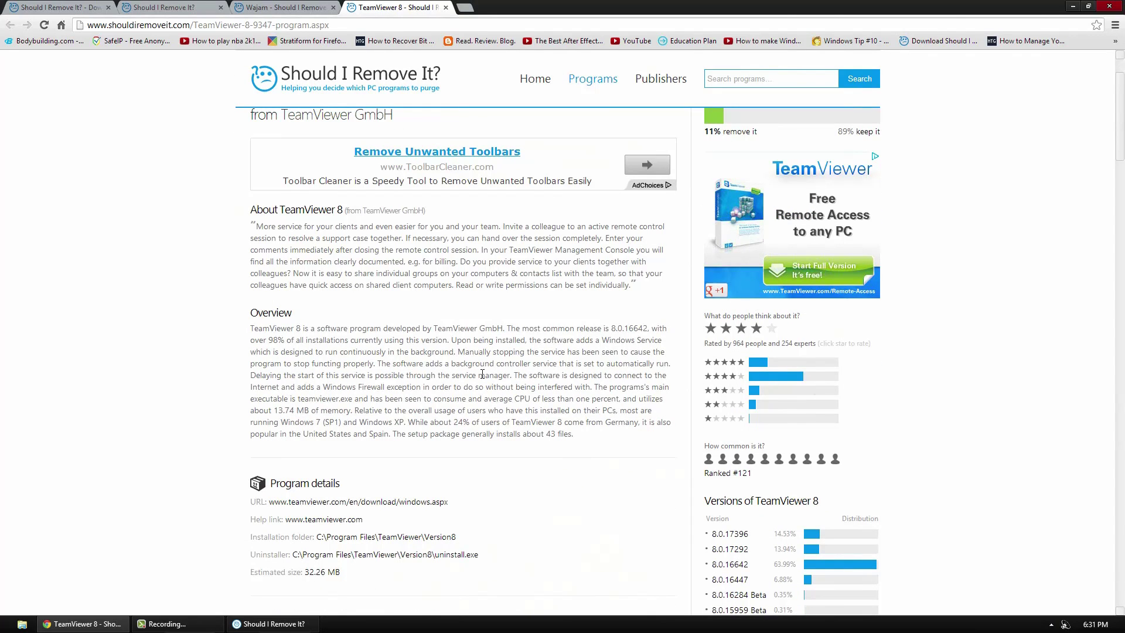
scroll(787, 426, down, 1)
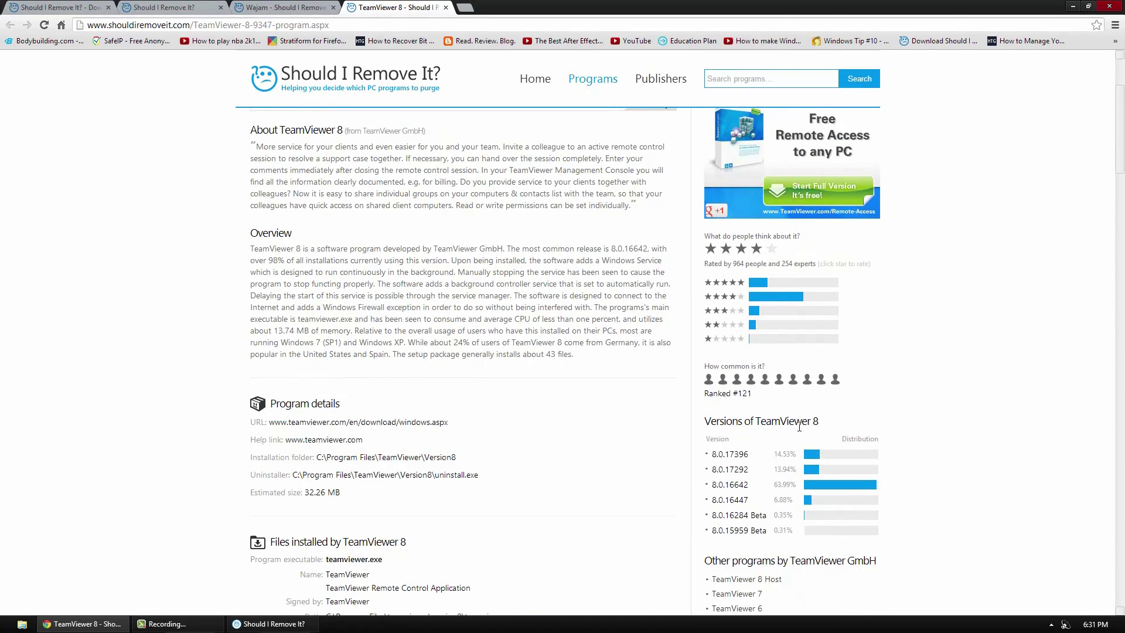
scroll(829, 430, down, 1)
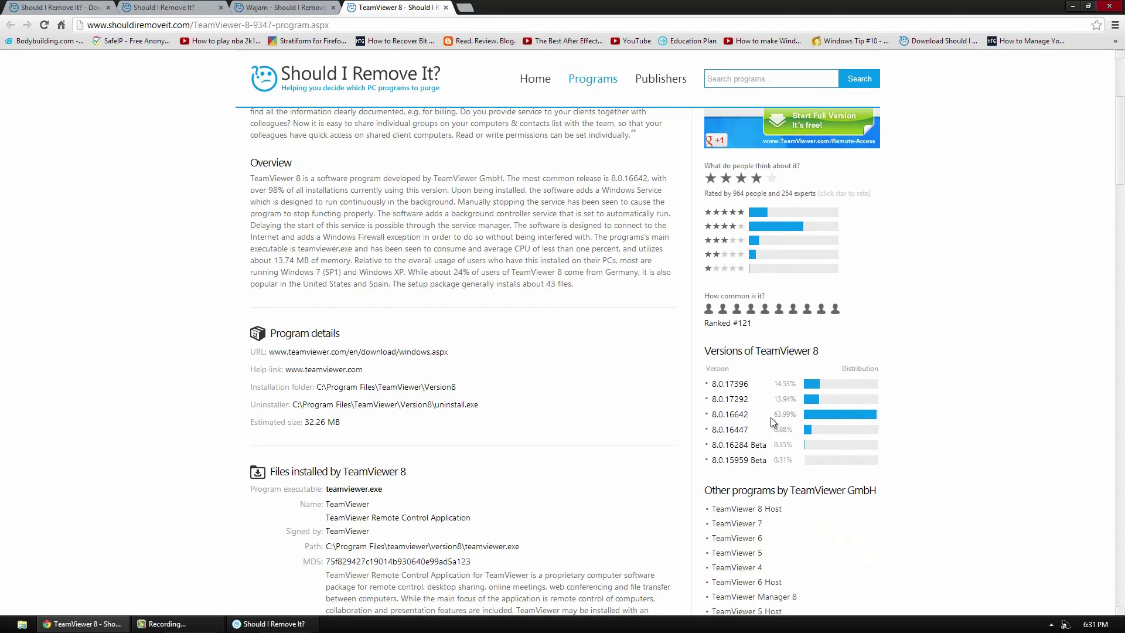
drag(719, 416, 778, 416)
click(538, 382)
click(1072, 6)
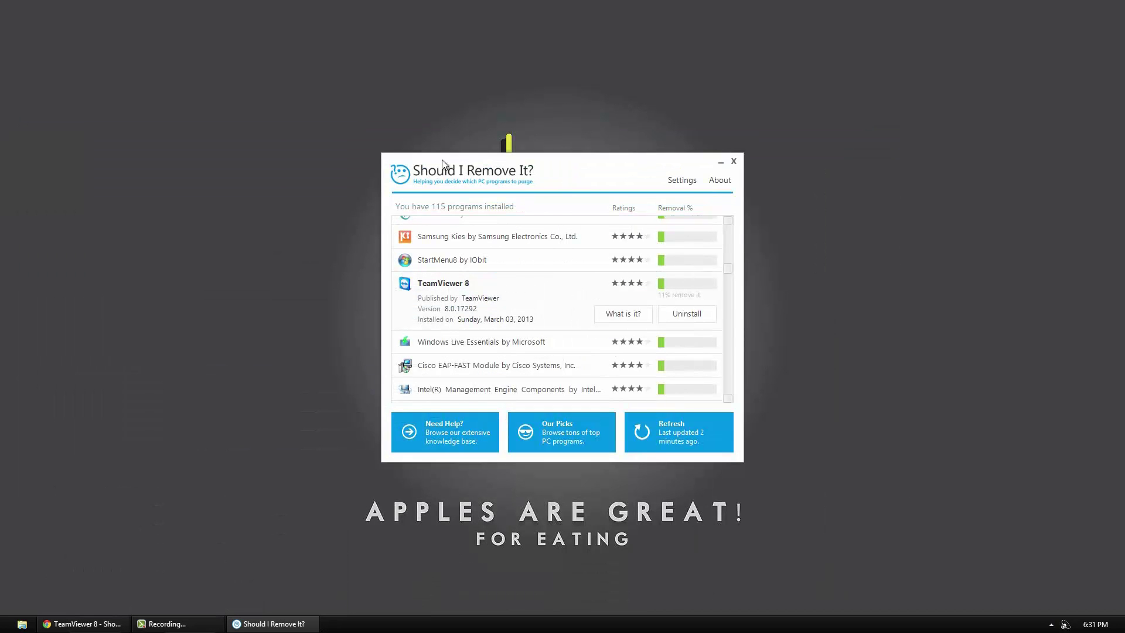